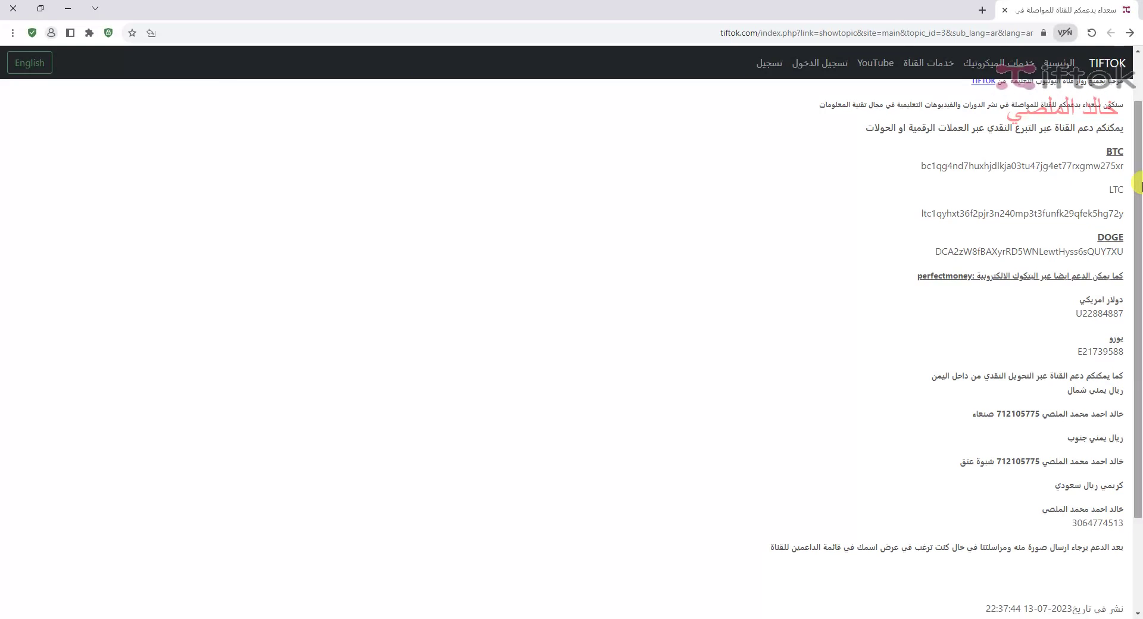
# Step: Review the channel's donation page with its cryptocurrency, electronic bank and cash transfer options
pyautogui.scroll(-2, 1138, 360)
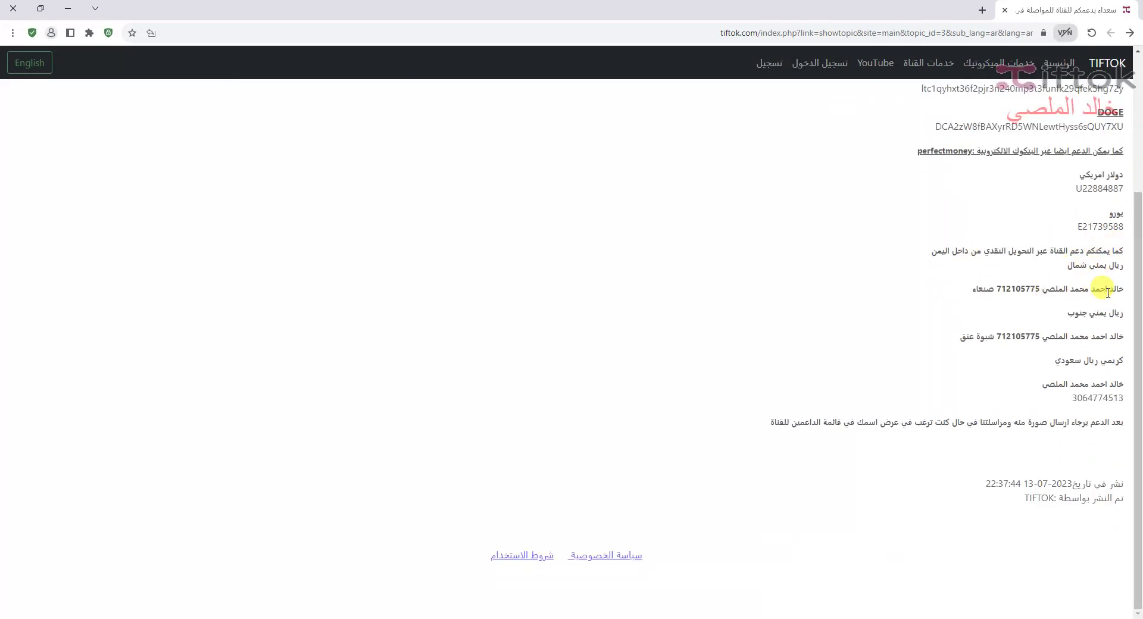
pyautogui.moveTo(1119, 288); pyautogui.dragTo(839, 313)
pyautogui.click(840, 315)
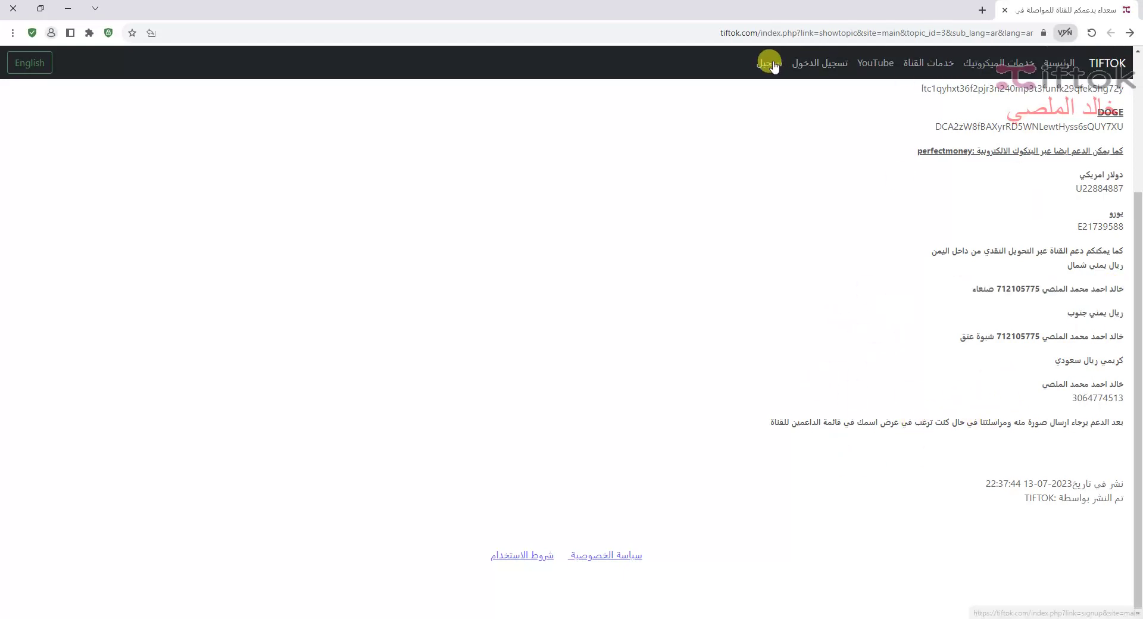
pyautogui.scroll(3, 1137, 334)
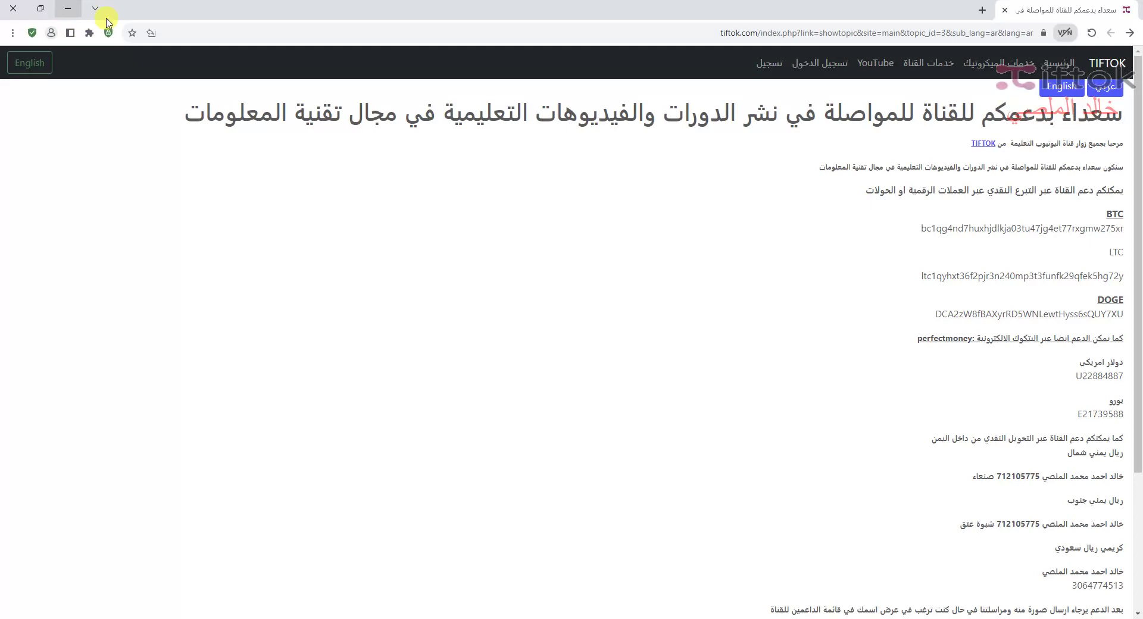
# Step: Switch to the WinBox session for 192.168.160.156 and start a new limitation in User Manager
pyautogui.moveTo(554, 618)
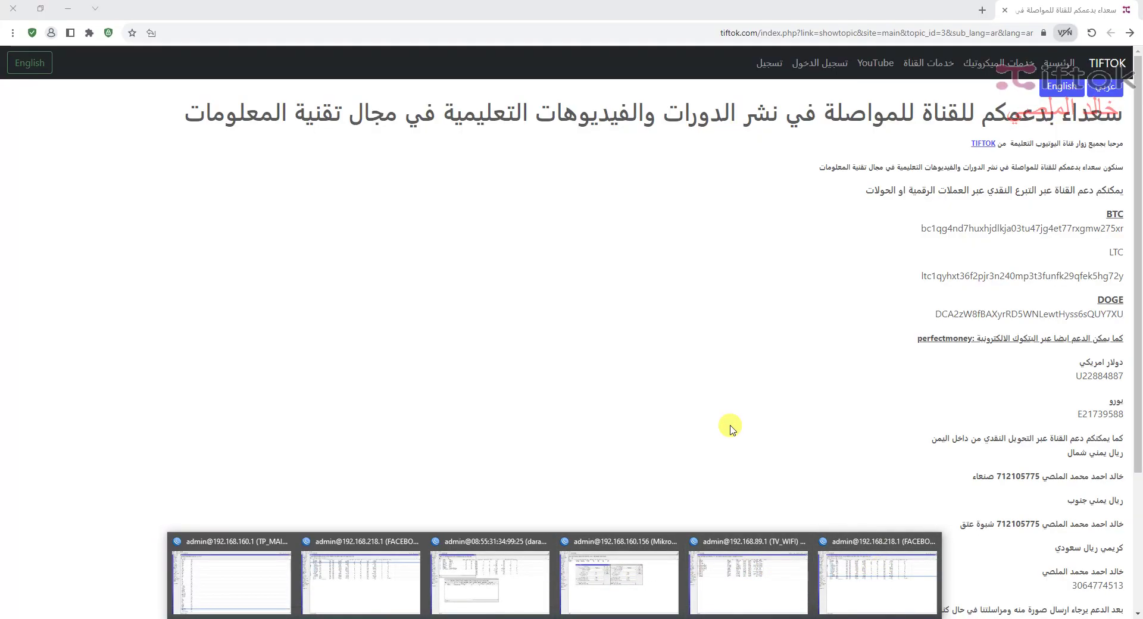
pyautogui.click(731, 428)
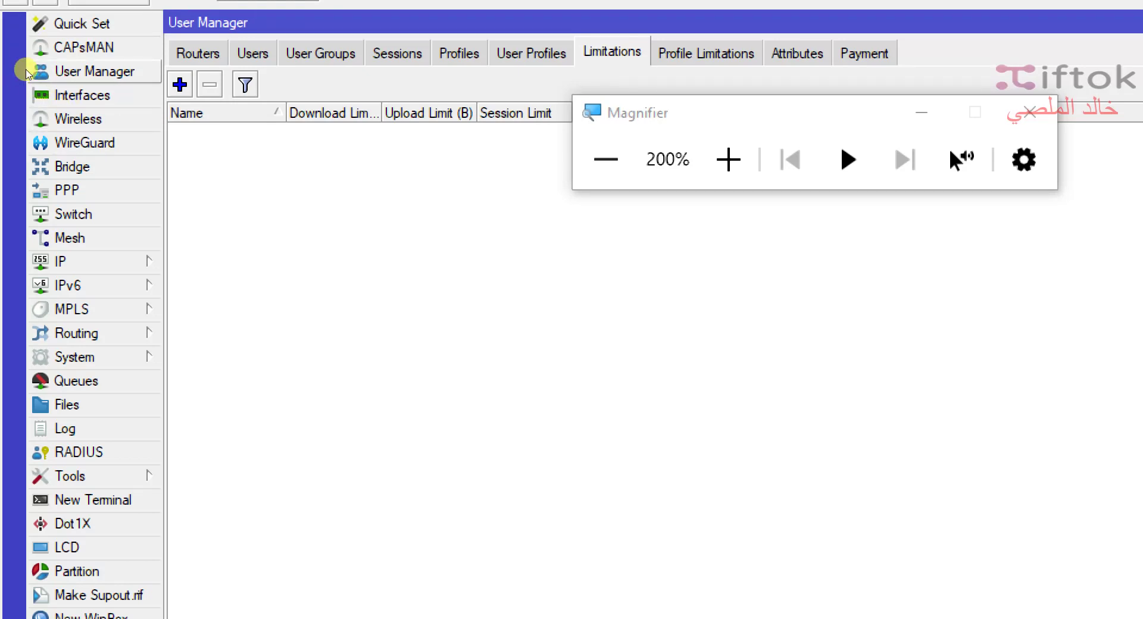
pyautogui.click(37, 48)
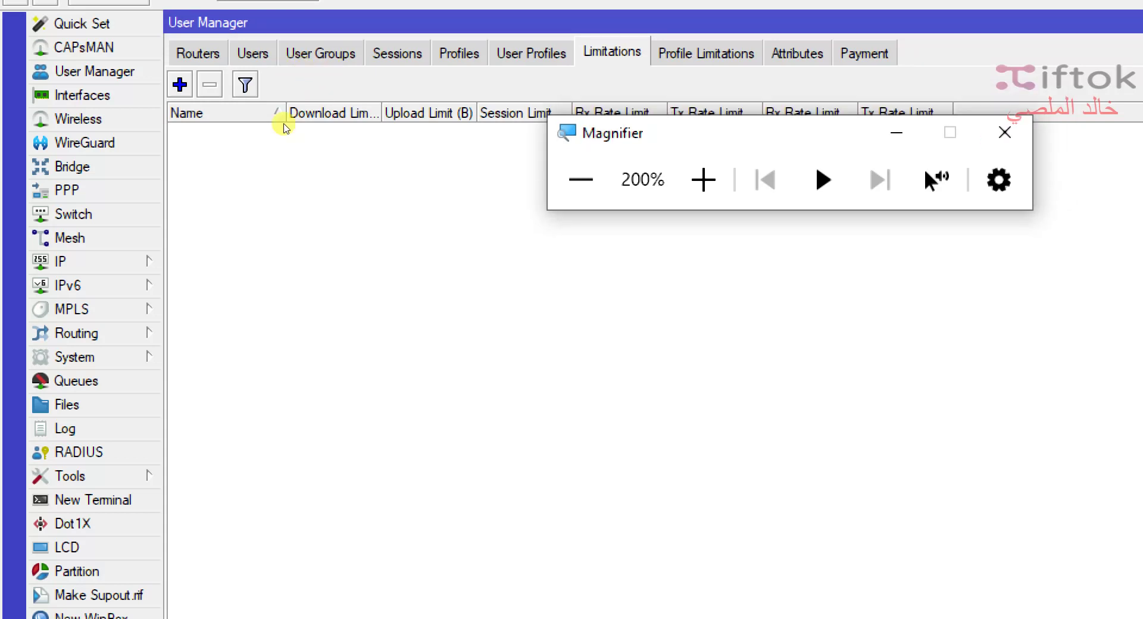
pyautogui.click(76, 71)
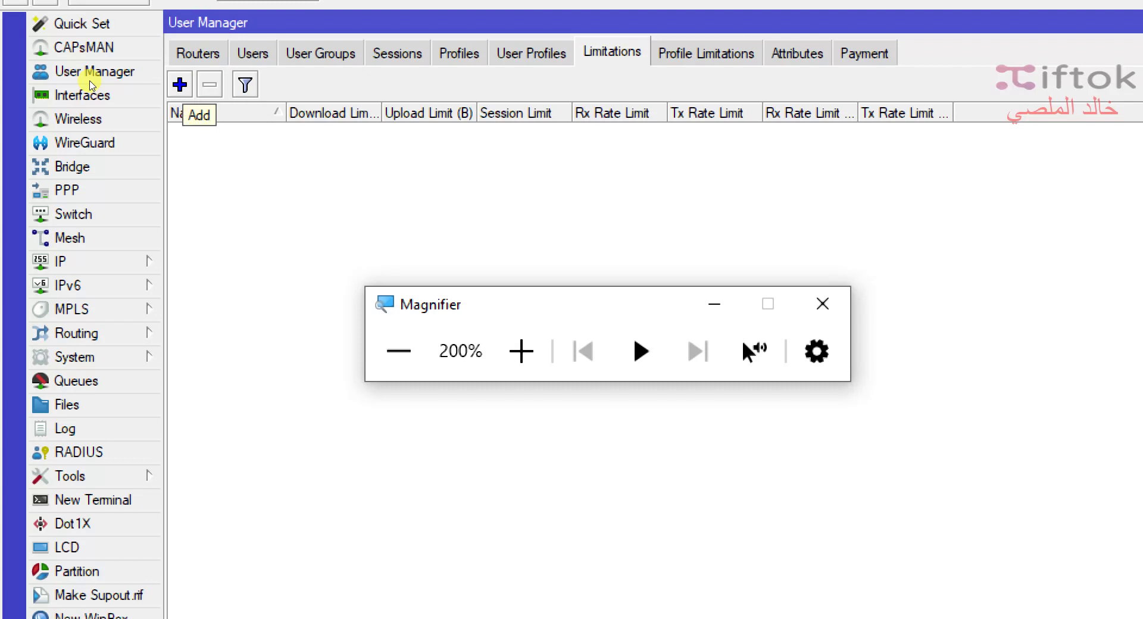
pyautogui.click(92, 86)
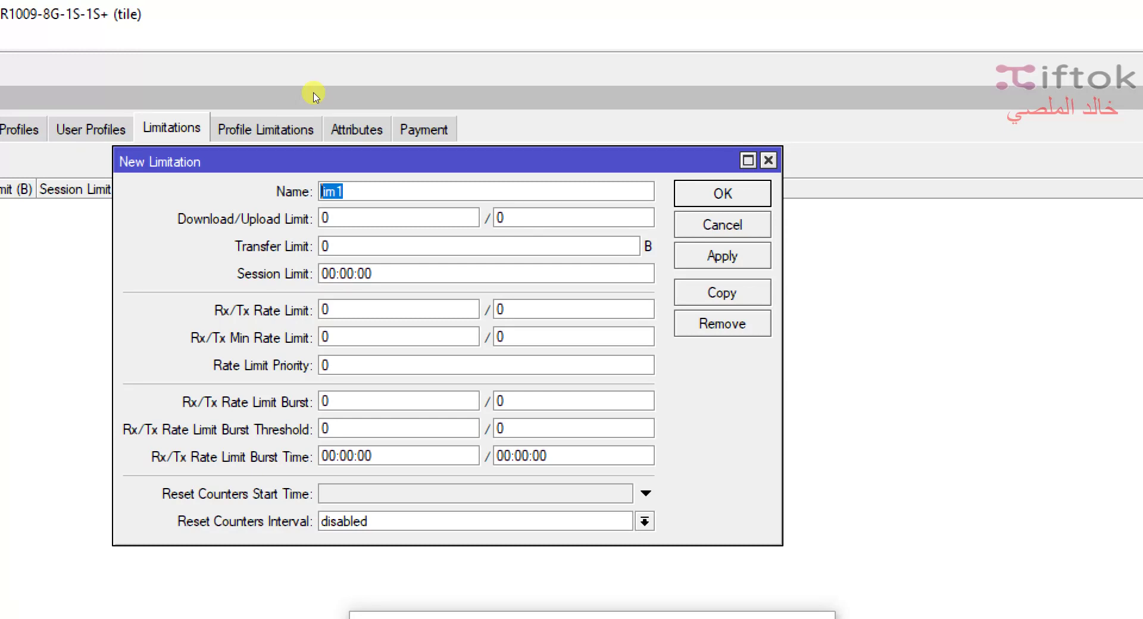
# Step: Name the new limitation MYLIMIT
pyautogui.write('Ll')
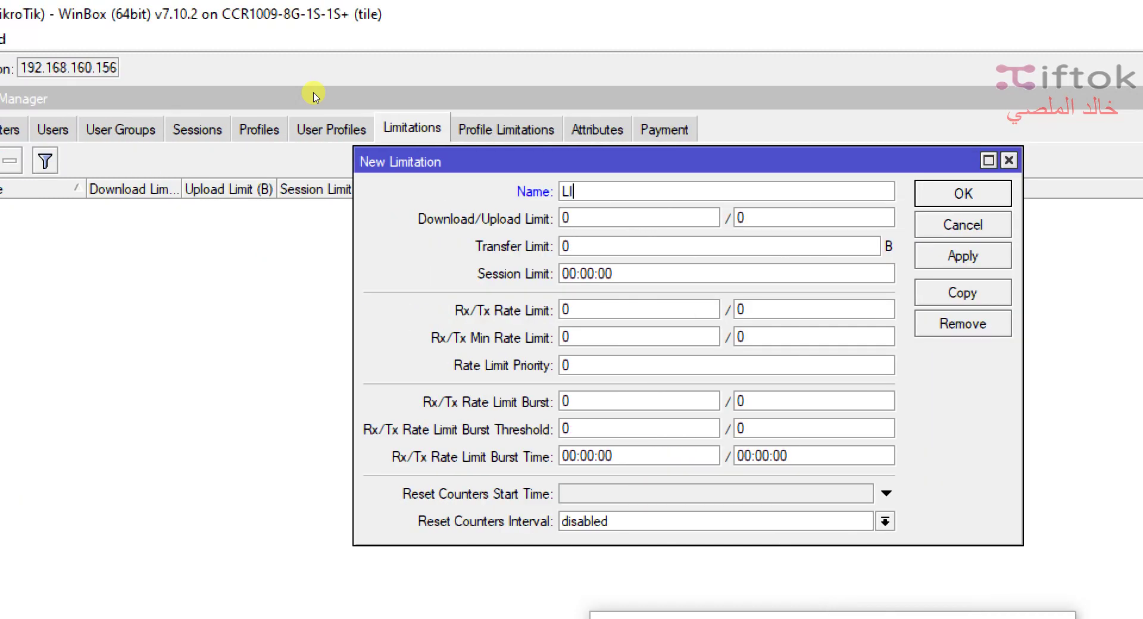
pyautogui.write('M')
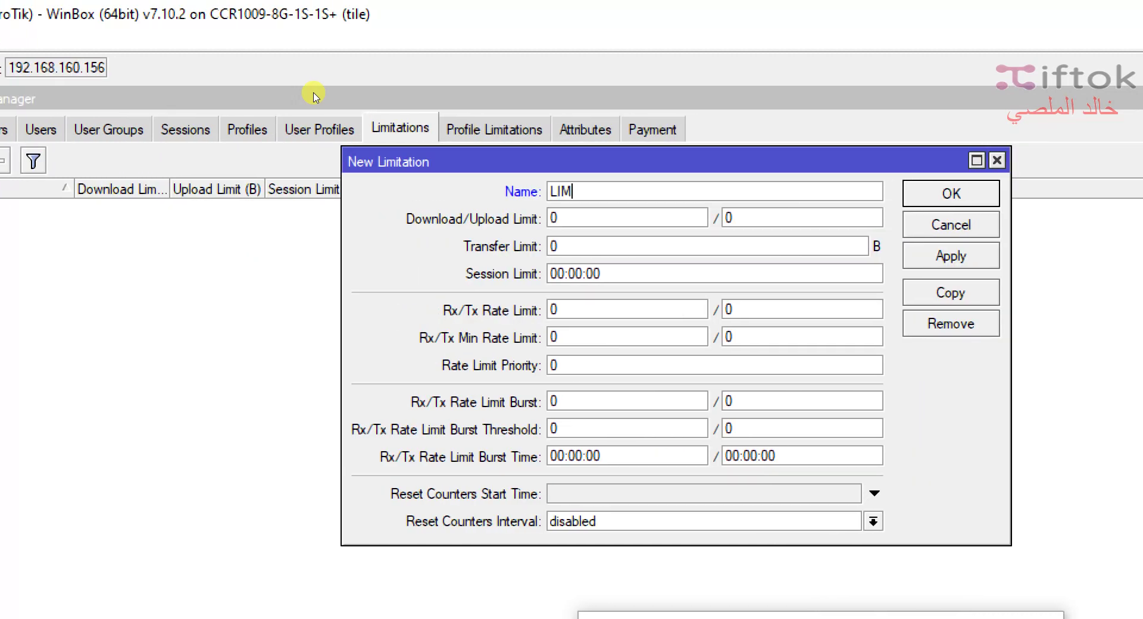
pyautogui.write('IT')
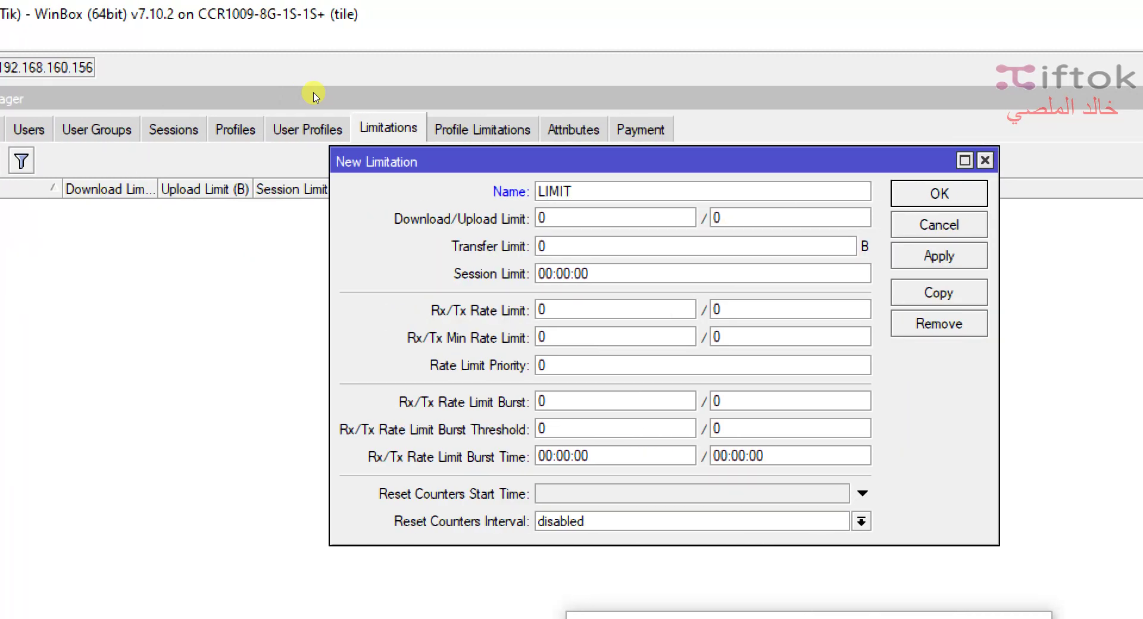
pyautogui.press('Home')
pyautogui.write('MY')
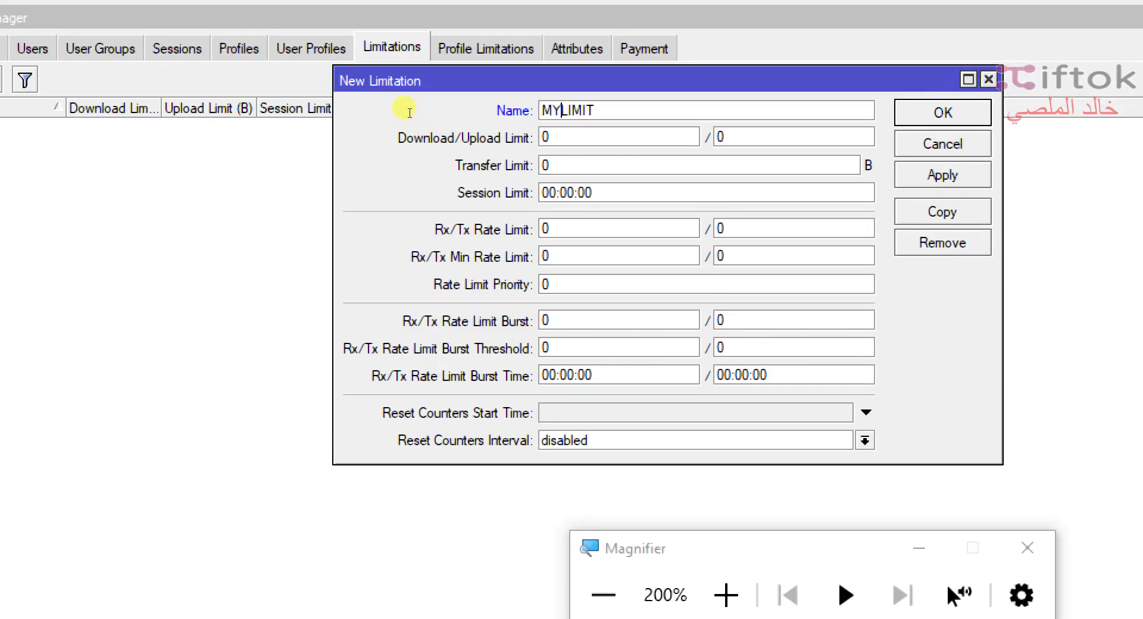
pyautogui.press('Tab')
pyautogui.click(333, 125)
pyautogui.press('Tab')
pyautogui.press('Tab')
pyautogui.hotkey('shift', 'Tab')
pyautogui.hotkey('shift', 'Tab')
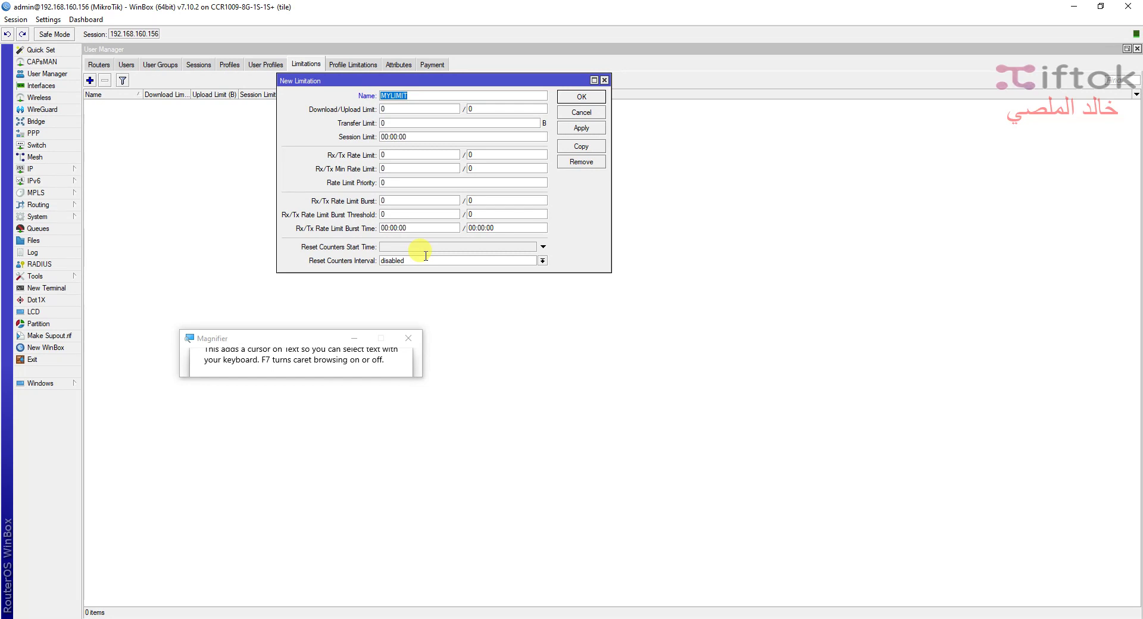
pyautogui.doubleClick(396, 110)
pyautogui.rightClick(397, 110)
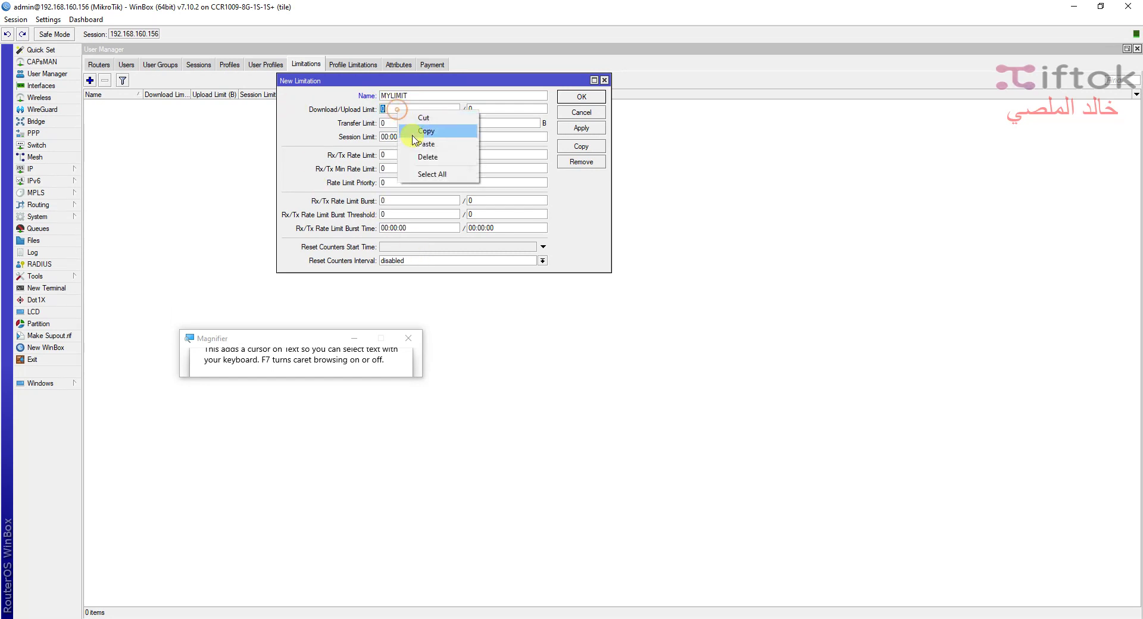
pyautogui.click(421, 143)
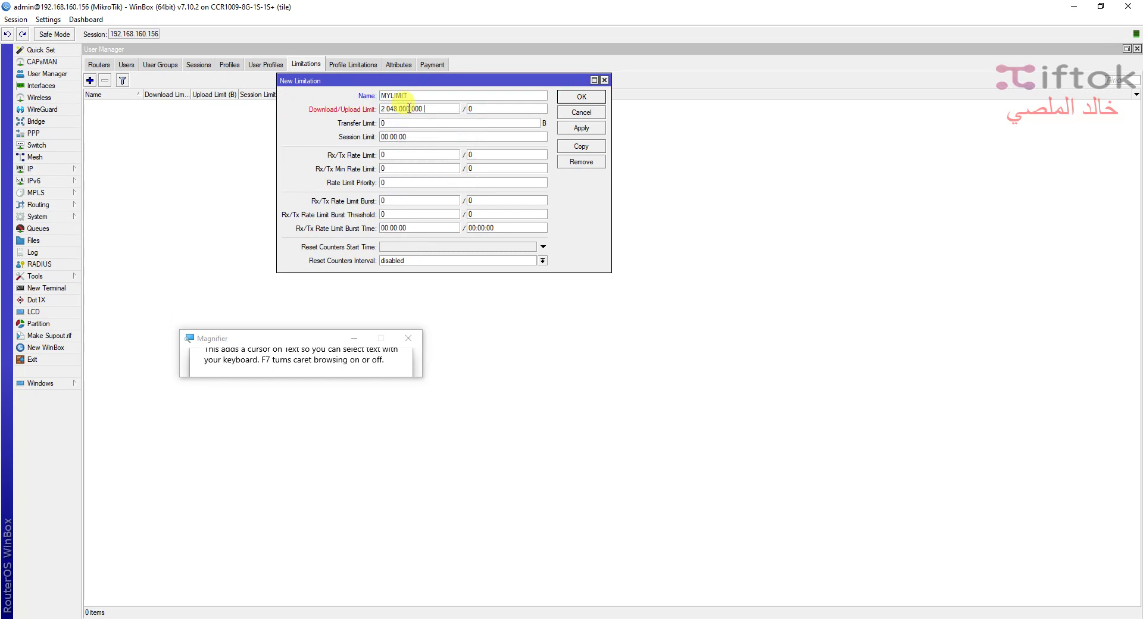
pyautogui.click(410, 108)
pyautogui.press('BackSpace')
pyautogui.press('BackSpace')
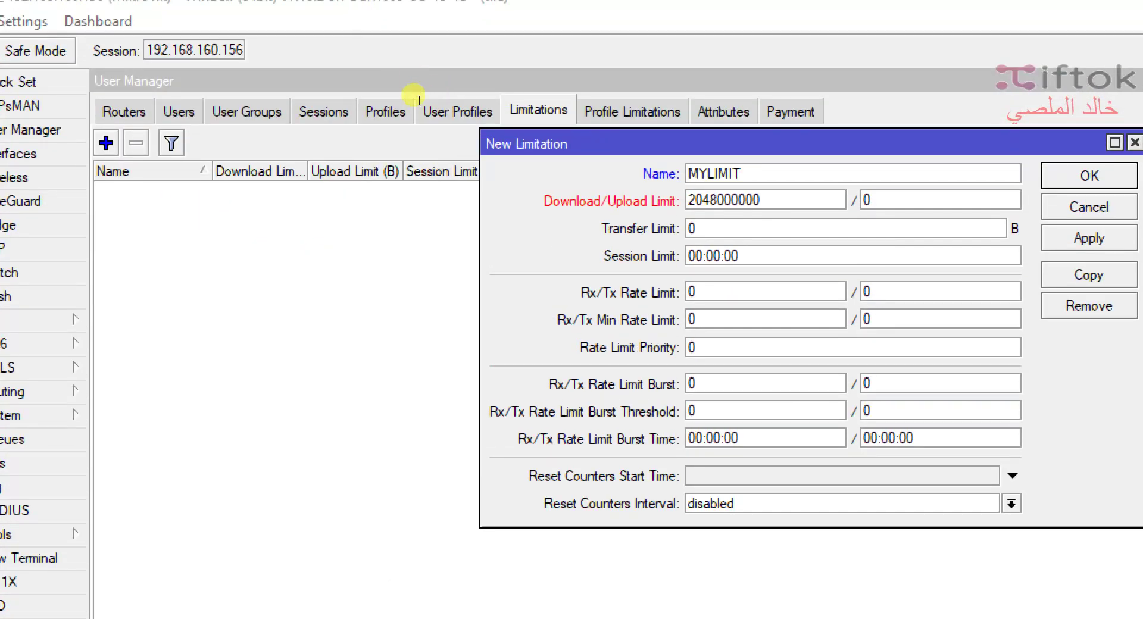
pyautogui.hotkey('ctrl', 'a')
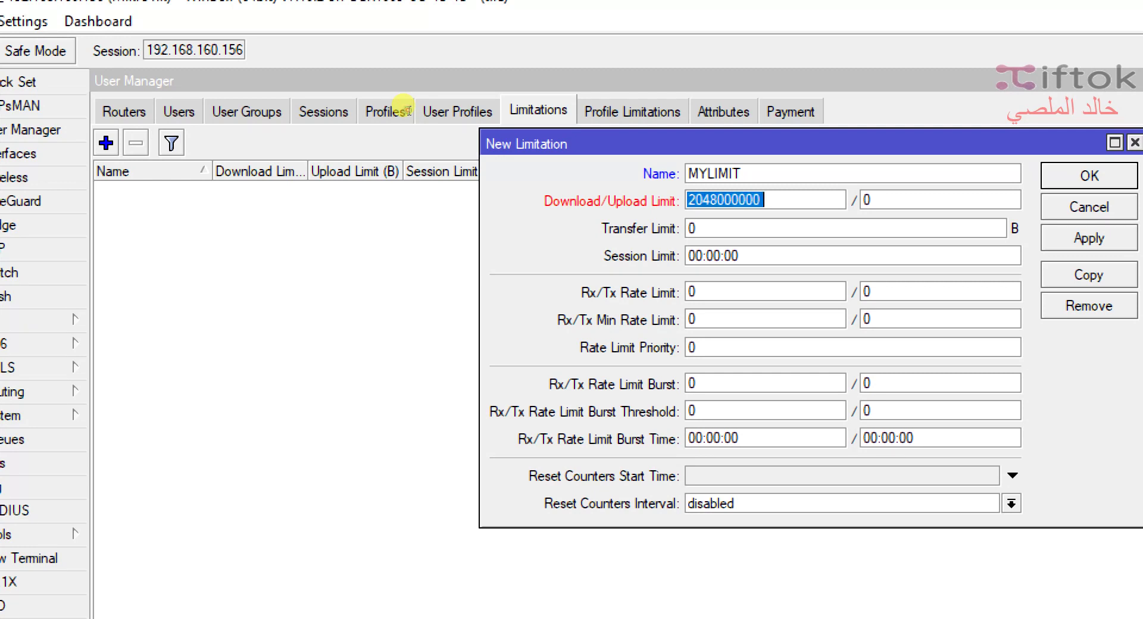
pyautogui.hotkey('shift', 'F10')
pyautogui.press('Down')
pyautogui.press('Down')
pyautogui.press('Down')
pyautogui.press('Up')
pyautogui.press('Return')
pyautogui.press('Tab')
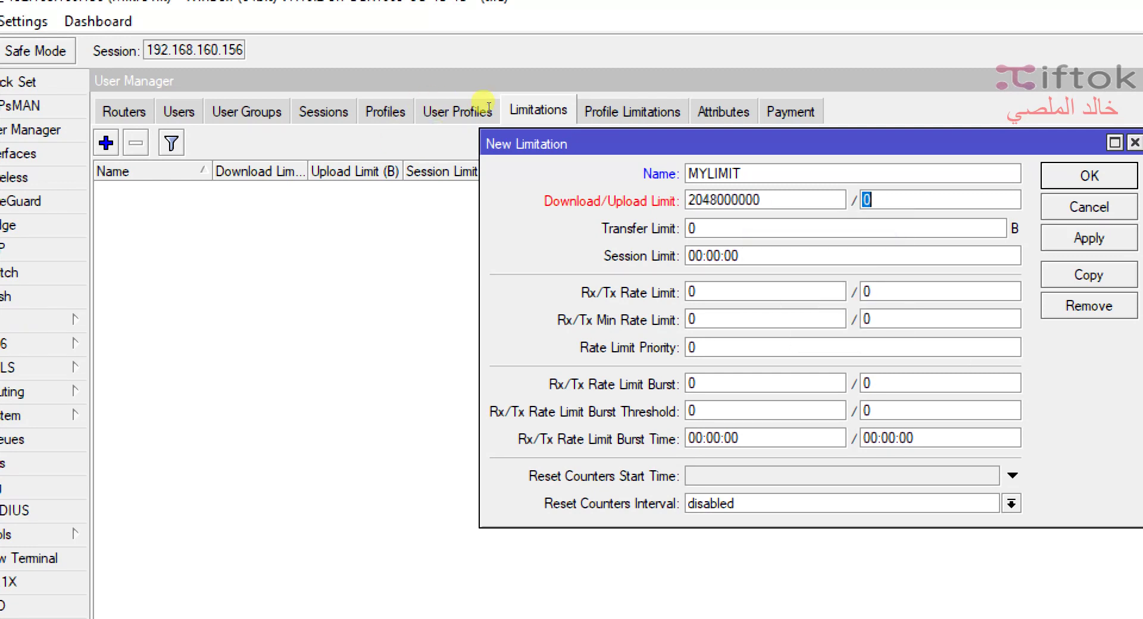
pyautogui.hotkey('shift', 'F10')
pyautogui.press('Down')
pyautogui.press('Down')
pyautogui.press('Down')
pyautogui.press('Return')
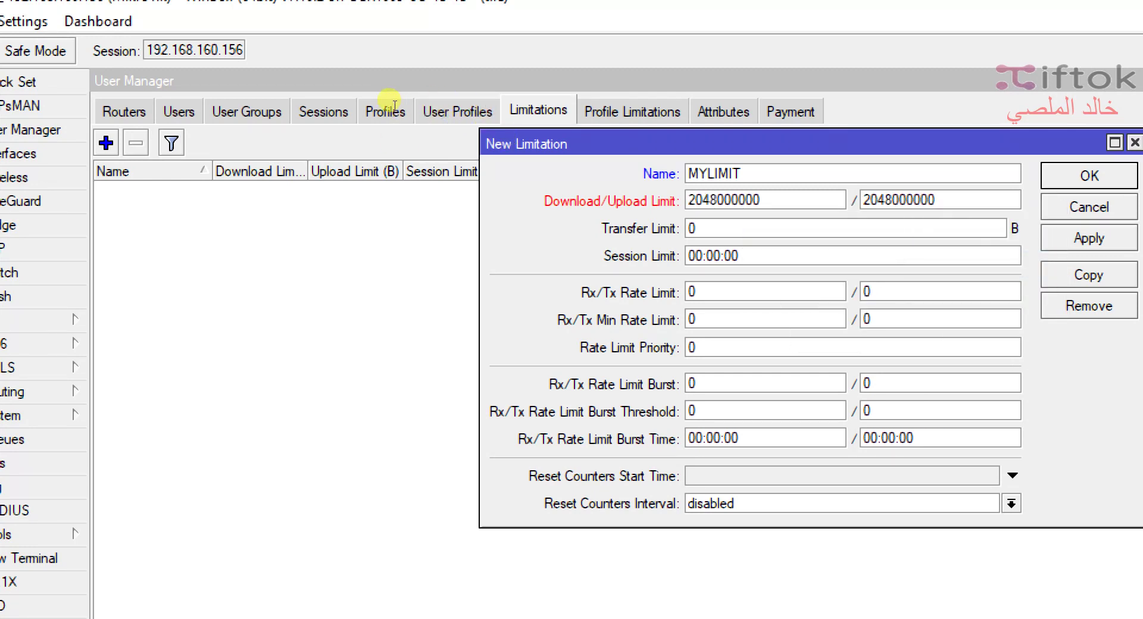
pyautogui.press('Return')
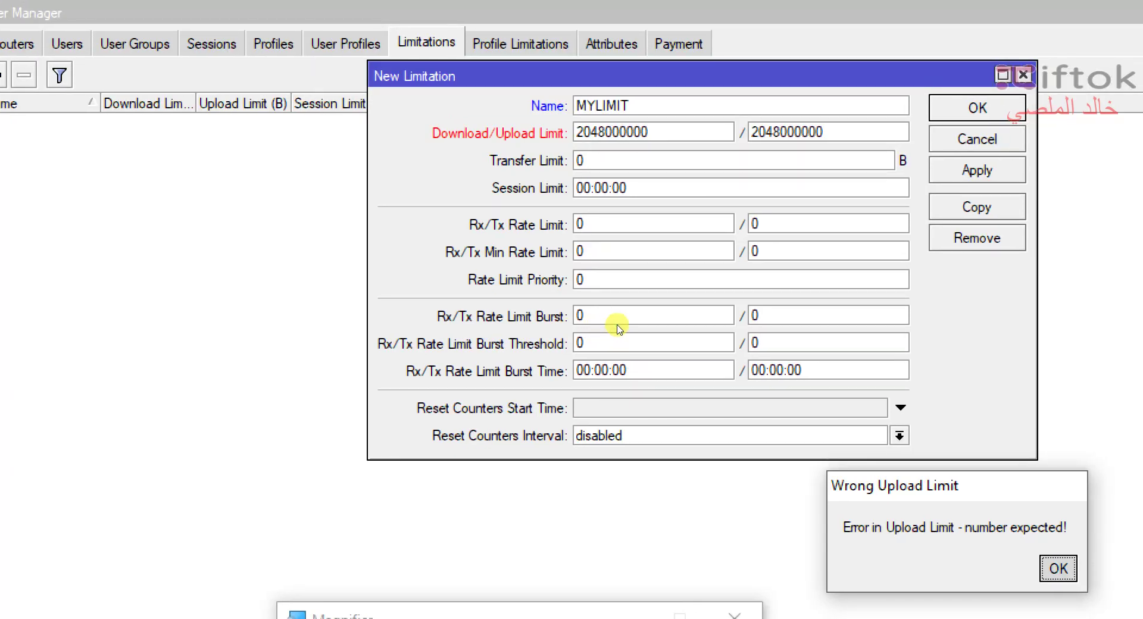
pyautogui.press('Return')
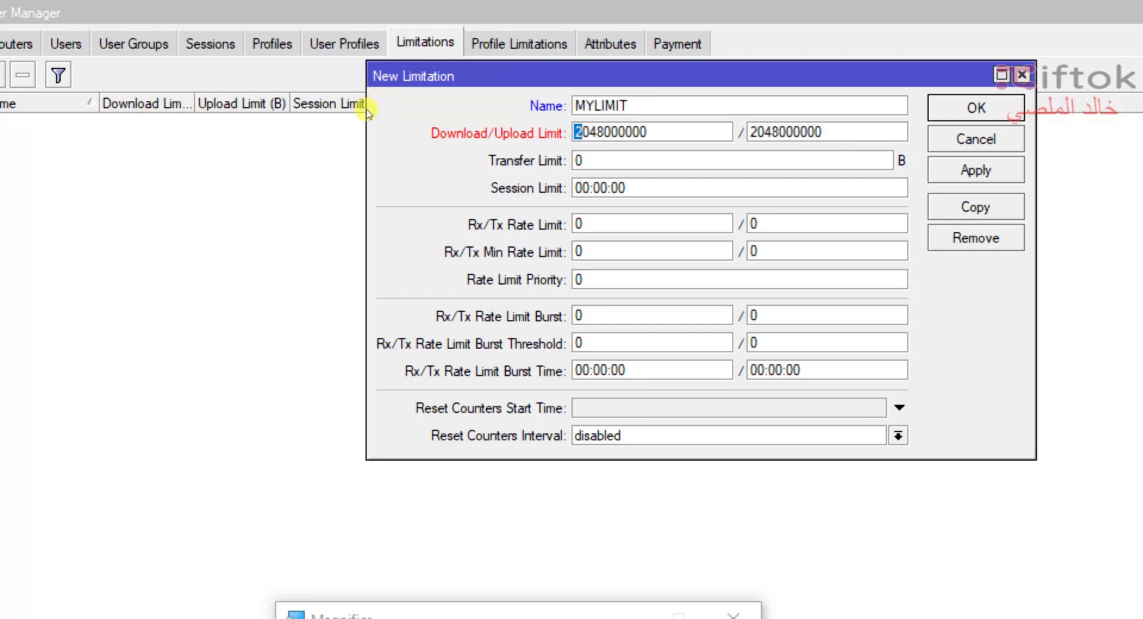
pyautogui.write('1')
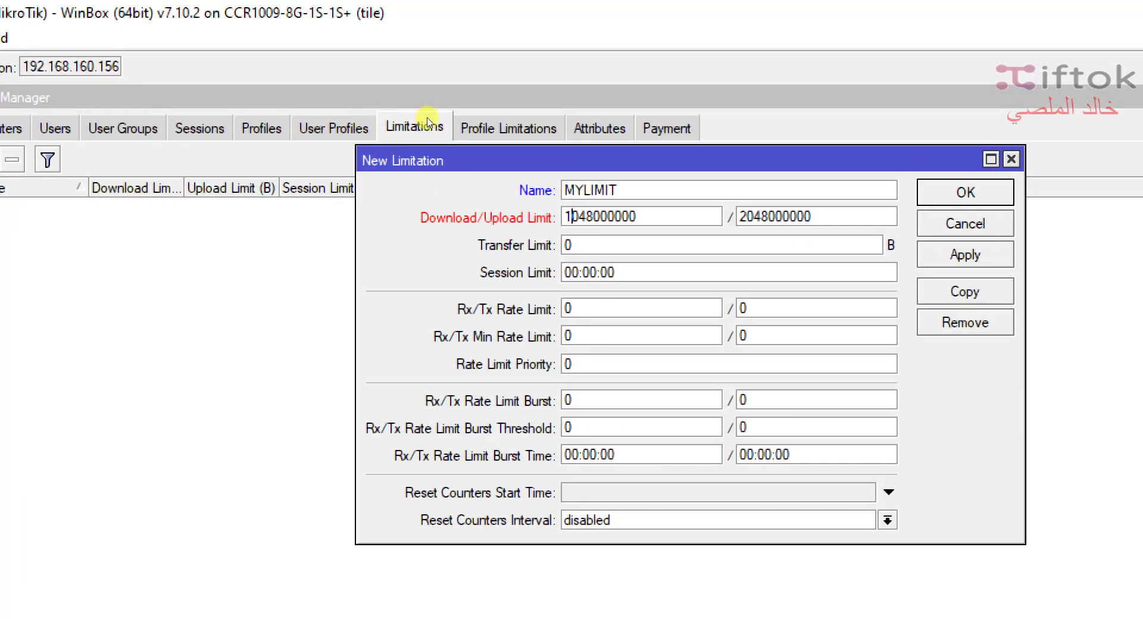
pyautogui.press('Return')
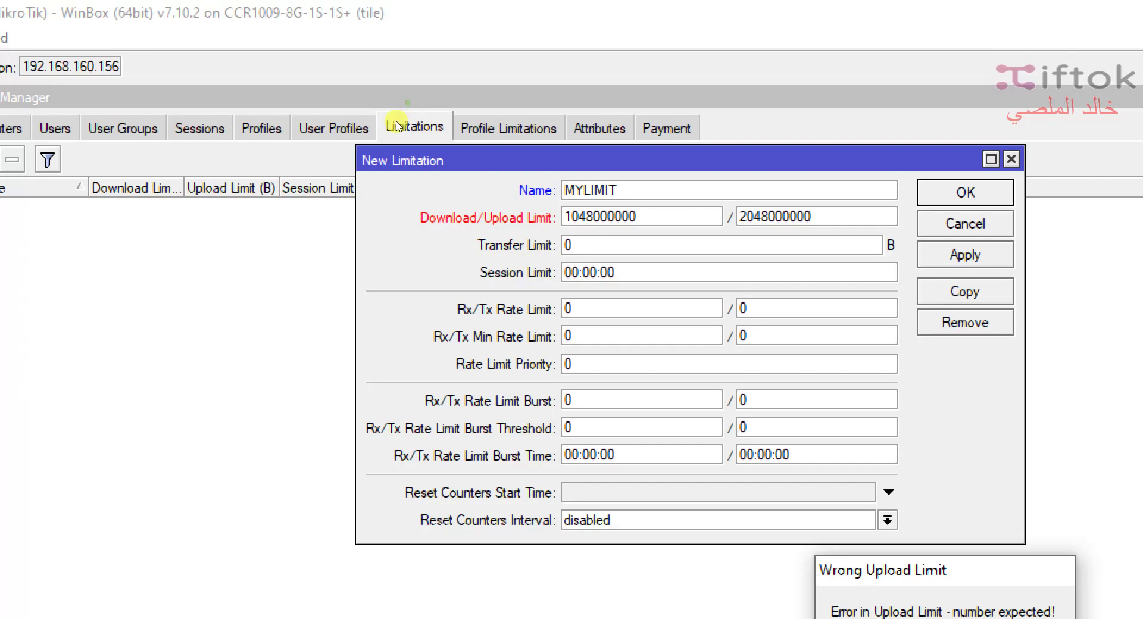
pyautogui.press('Return')
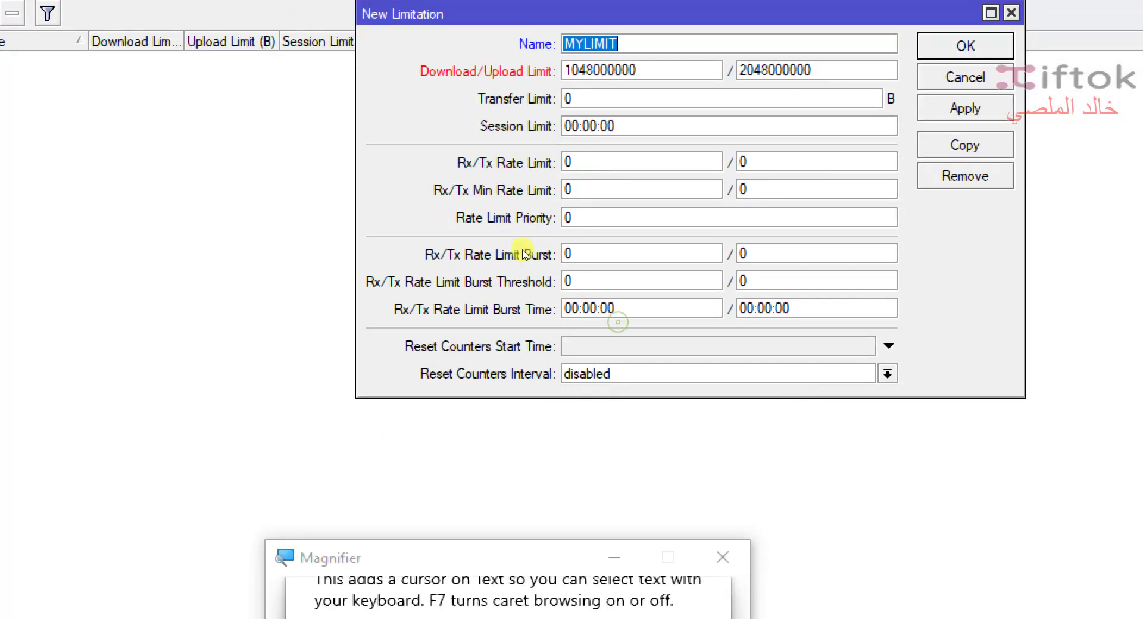
# Step: Remove the trailing spaces from the download and upload limit values
pyautogui.press('Tab')
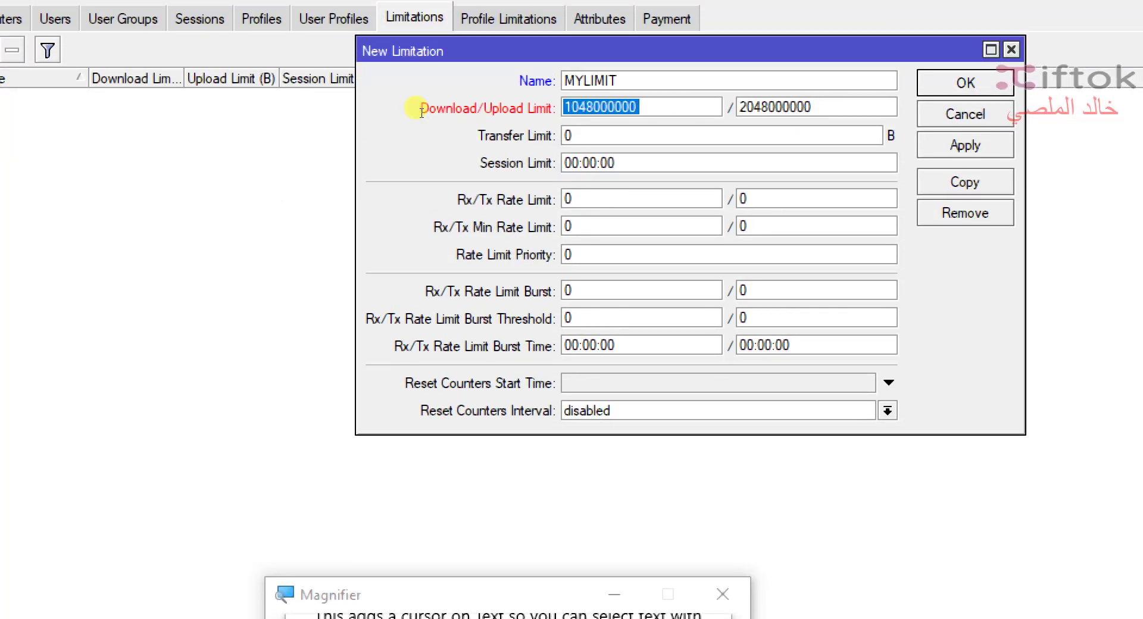
pyautogui.press('End')
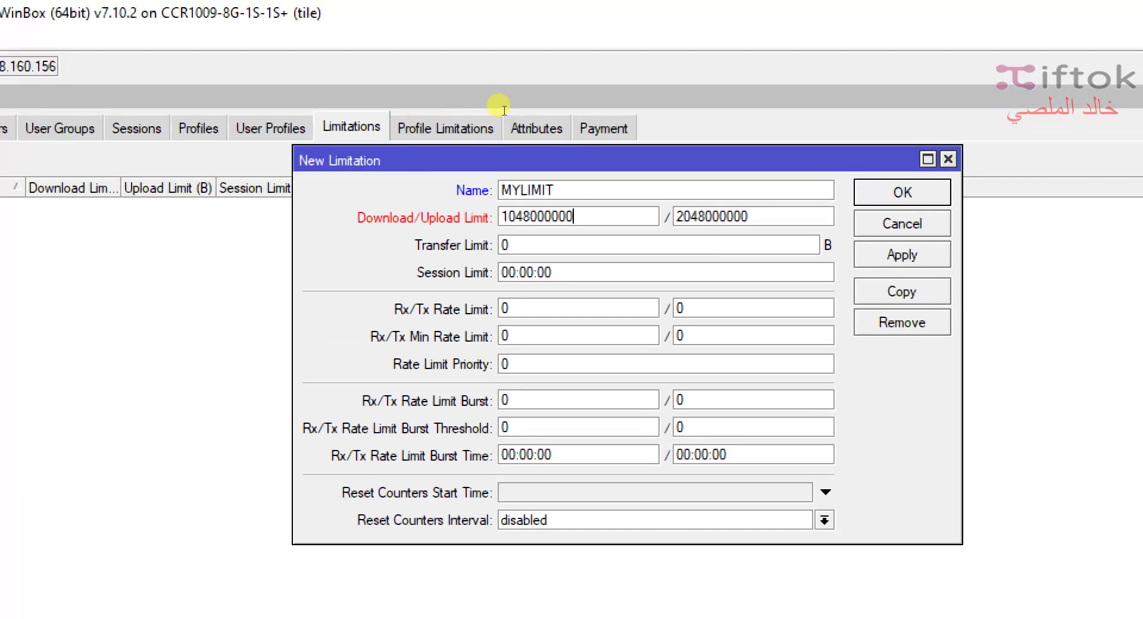
pyautogui.press('Tab')
pyautogui.press('End')
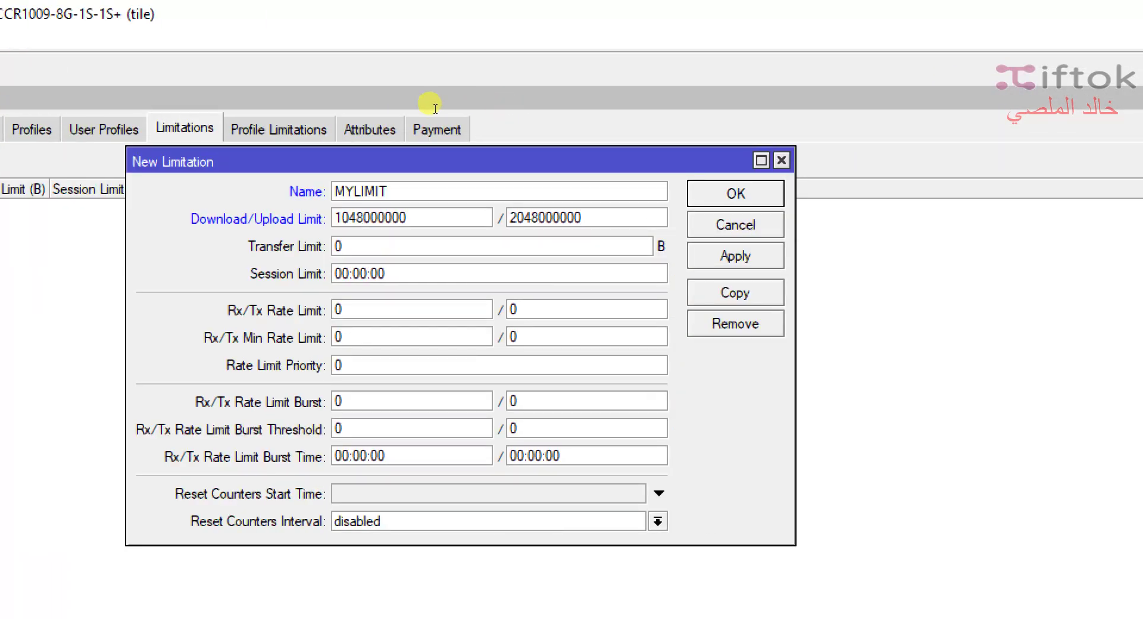
pyautogui.hotkey('shift', 'Tab')
pyautogui.hotkey('shift', 'Left')
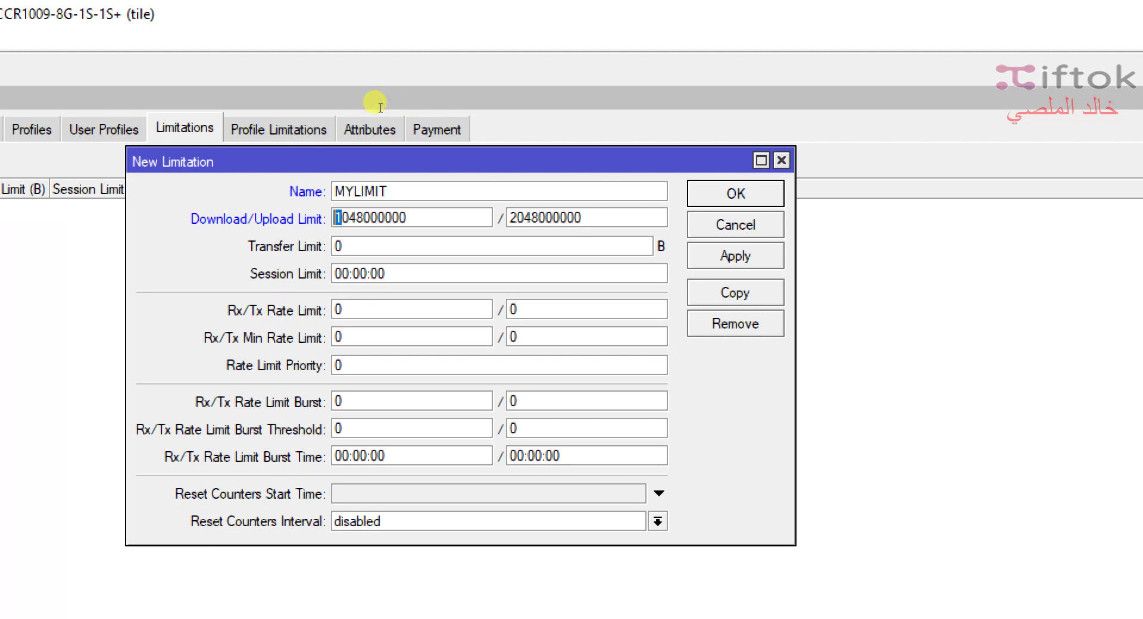
pyautogui.write('4')
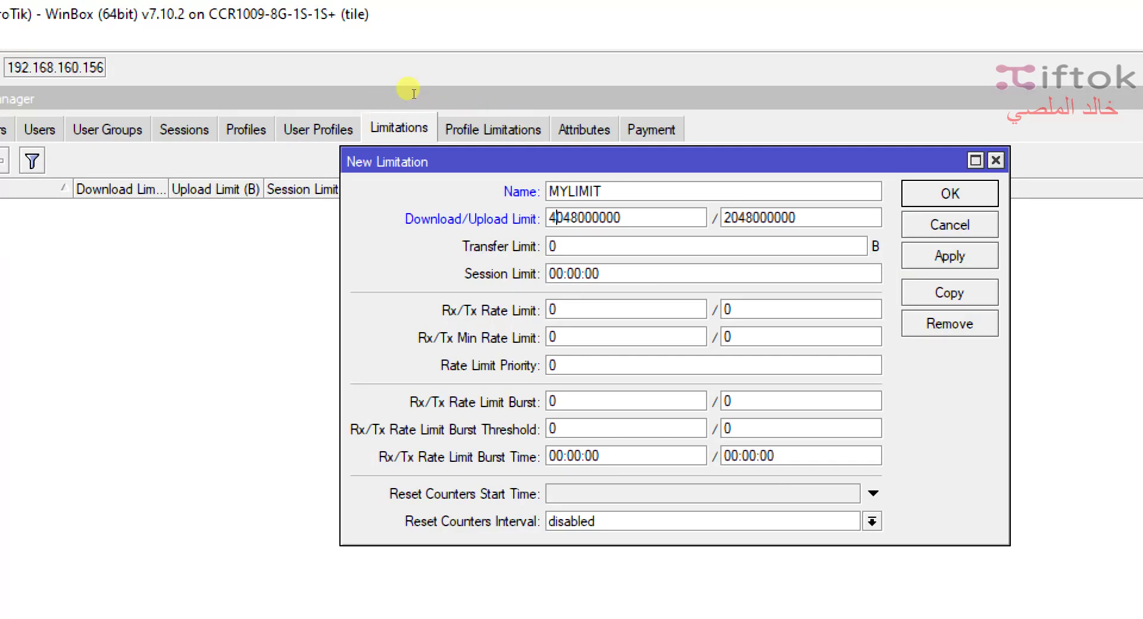
pyautogui.hotkey('shift', 'Tab')
pyautogui.press('Tab')
pyautogui.hotkey('shift', 'Left')
pyautogui.write('2')
pyautogui.hotkey('ctrl', 'a')
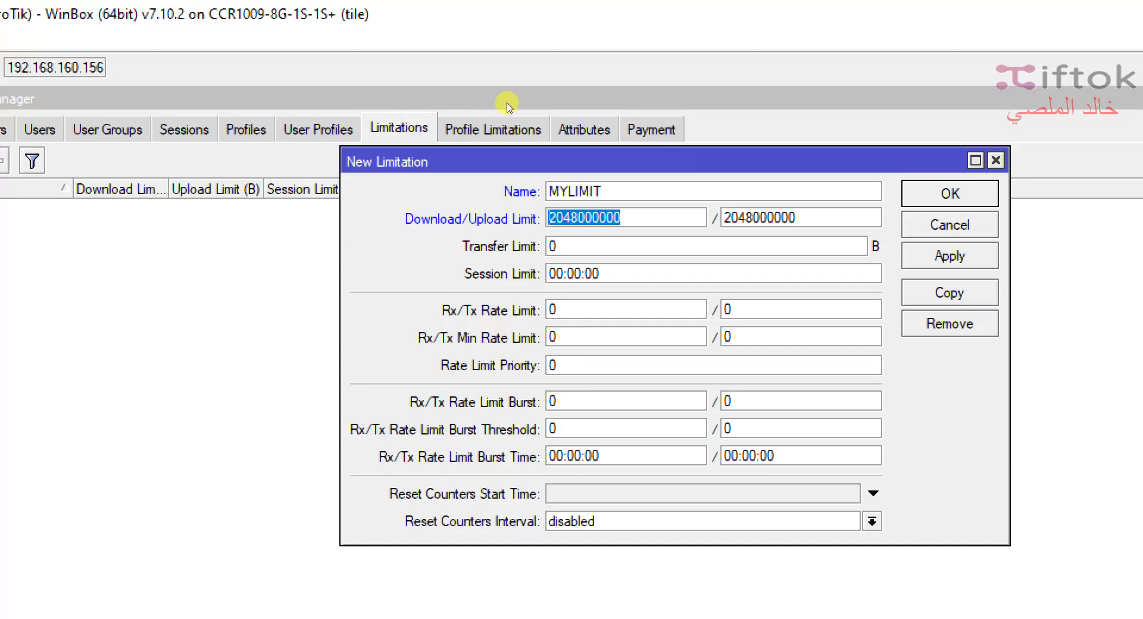
# Step: Reset the upload limit of MYLIMIT to 0
pyautogui.press('Tab')
pyautogui.press('End')
pyautogui.hotkey('shift', 'Left')
pyautogui.hotkey('shift', 'Left')
pyautogui.hotkey('shift', 'Left')
pyautogui.hotkey('shift', 'Left')
pyautogui.hotkey('shift', 'Left')
pyautogui.hotkey('shift', 'Left')
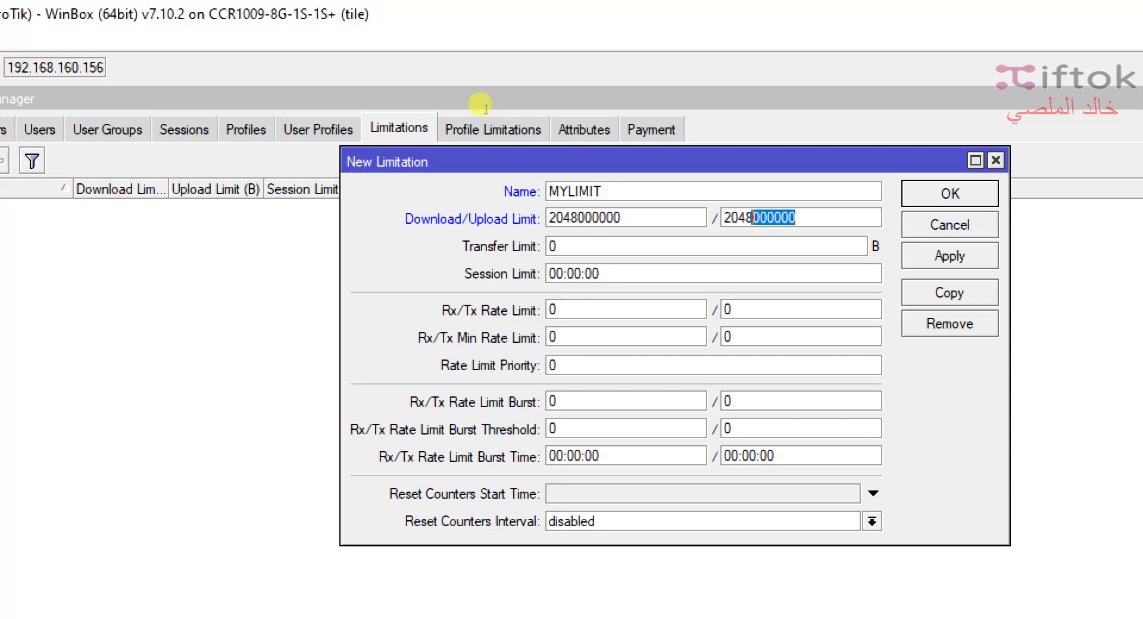
pyautogui.press('Home')
pyautogui.hotkey('shift', 'Right')
pyautogui.hotkey('shift', 'Right')
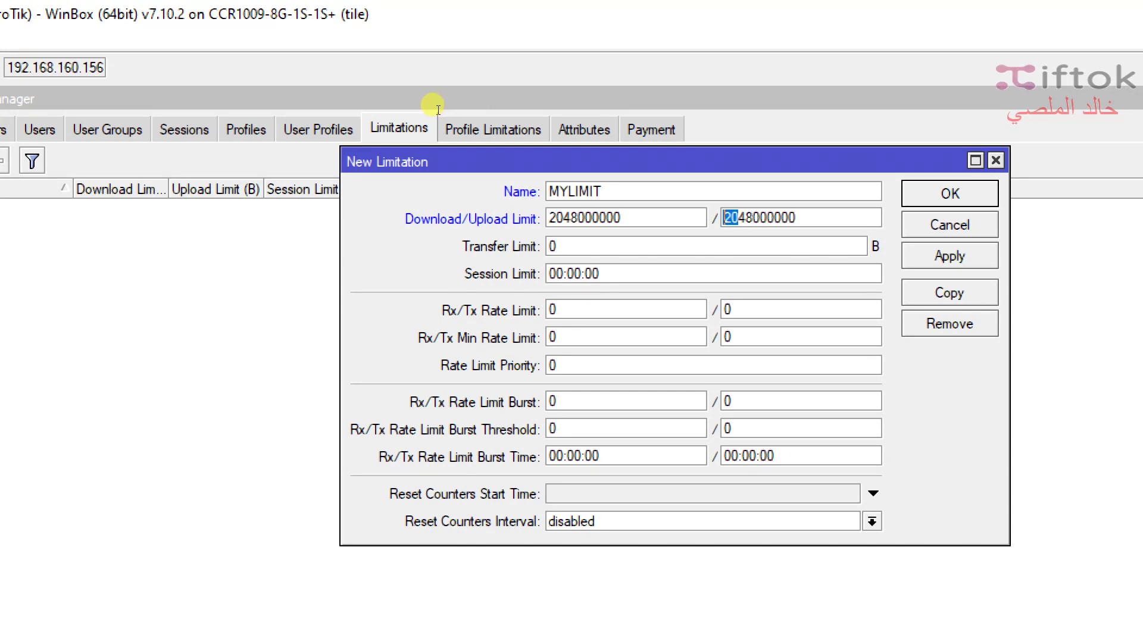
pyautogui.press('Right')
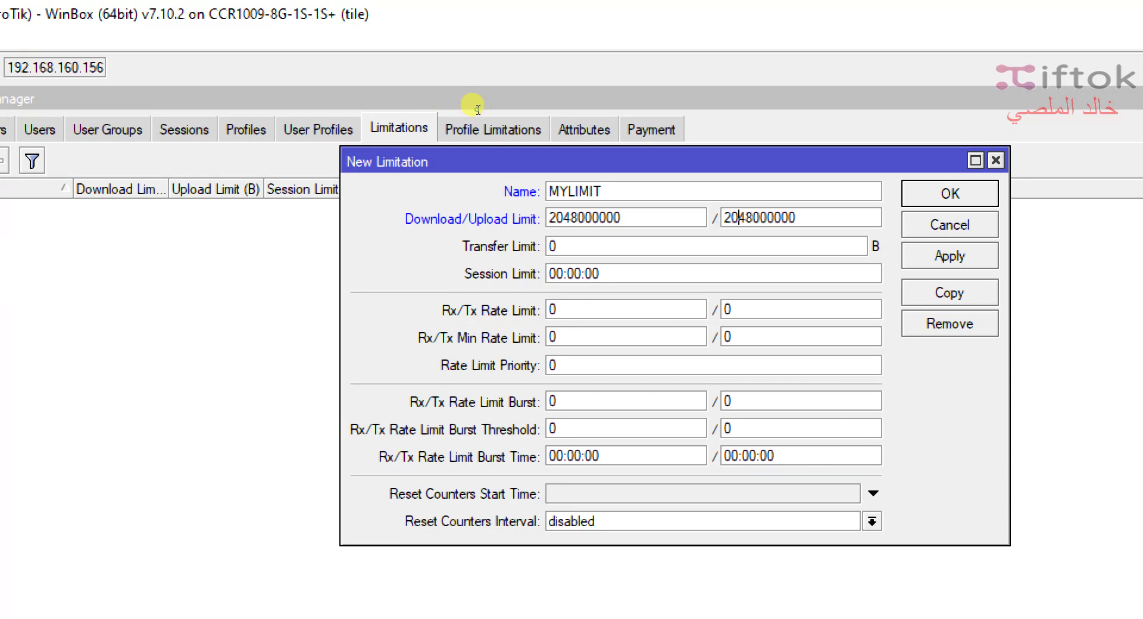
pyautogui.hotkey('ctrl', 'a')
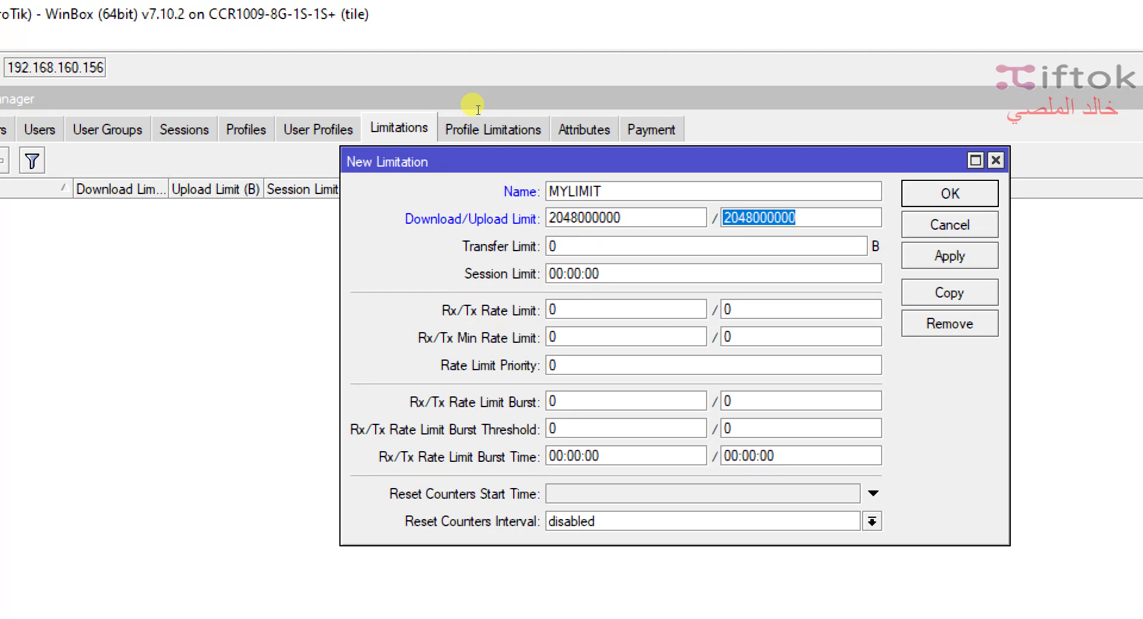
pyautogui.write('0')
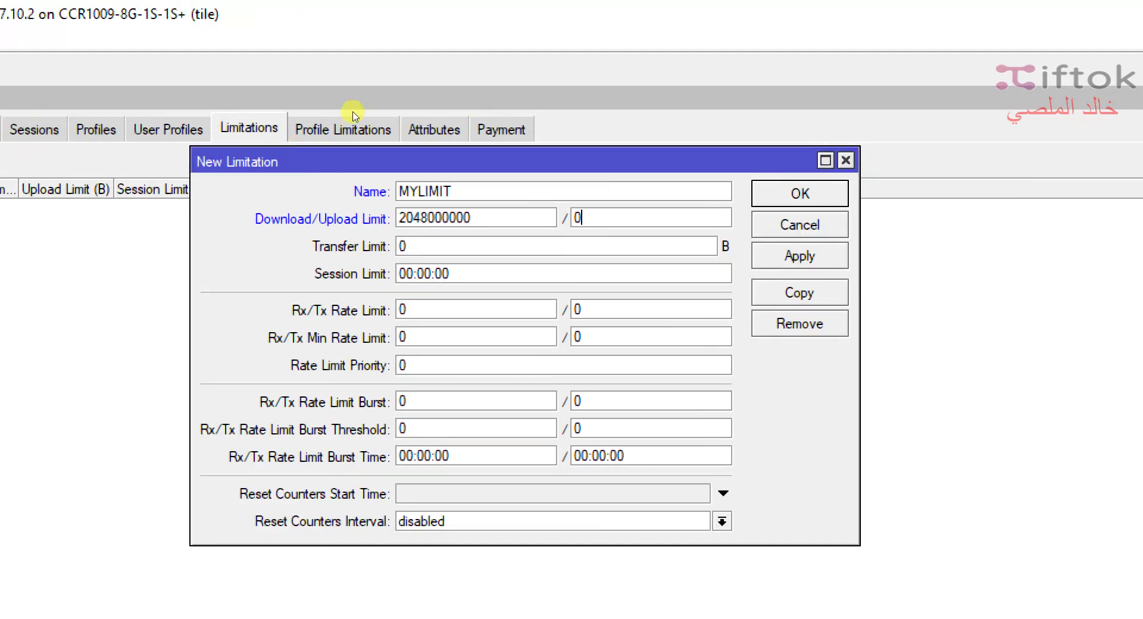
pyautogui.hotkey('ctrl', 'a')
pyautogui.write('0')
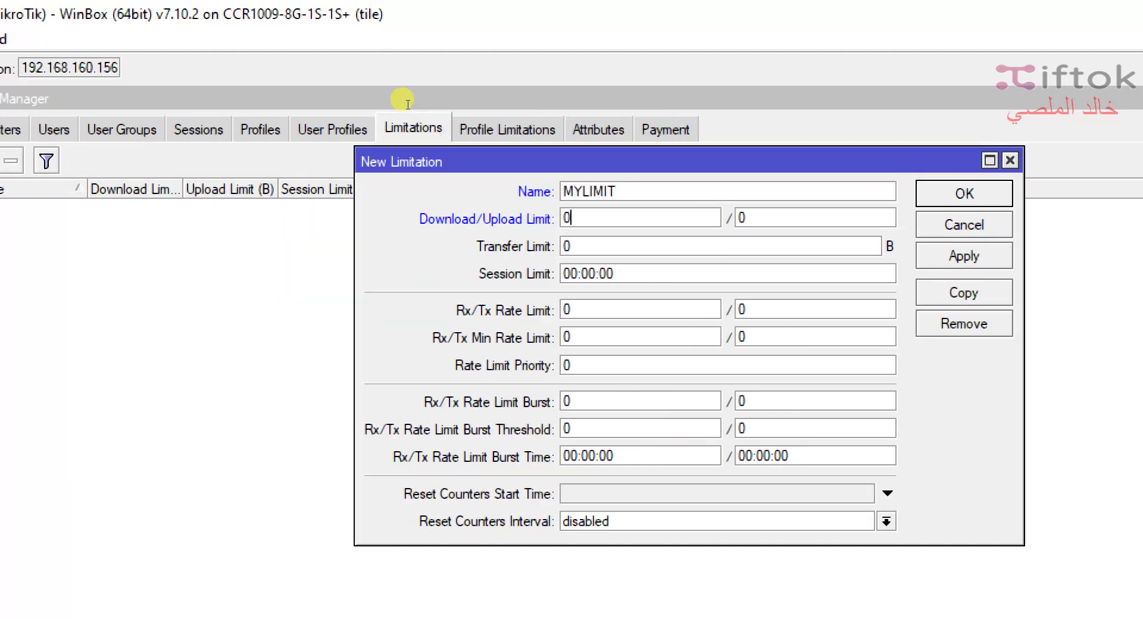
pyautogui.press('Tab')
pyautogui.press('Tab')
pyautogui.hotkey('shift', 'F10')
pyautogui.press('Up')
pyautogui.press('Up')
pyautogui.press('Up')
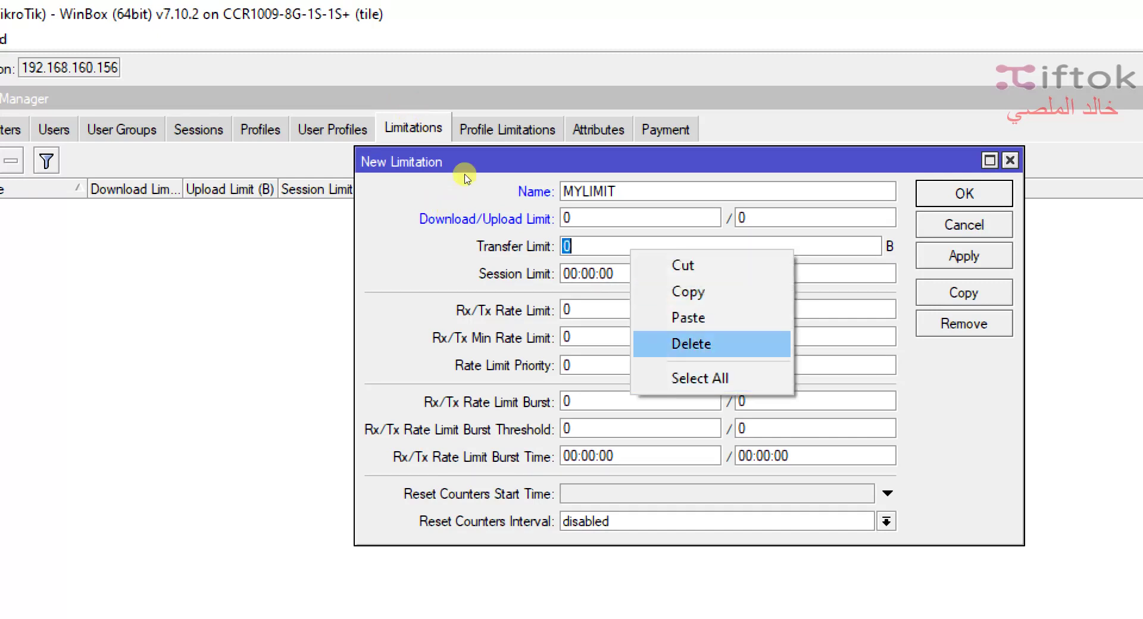
pyautogui.press('Return')
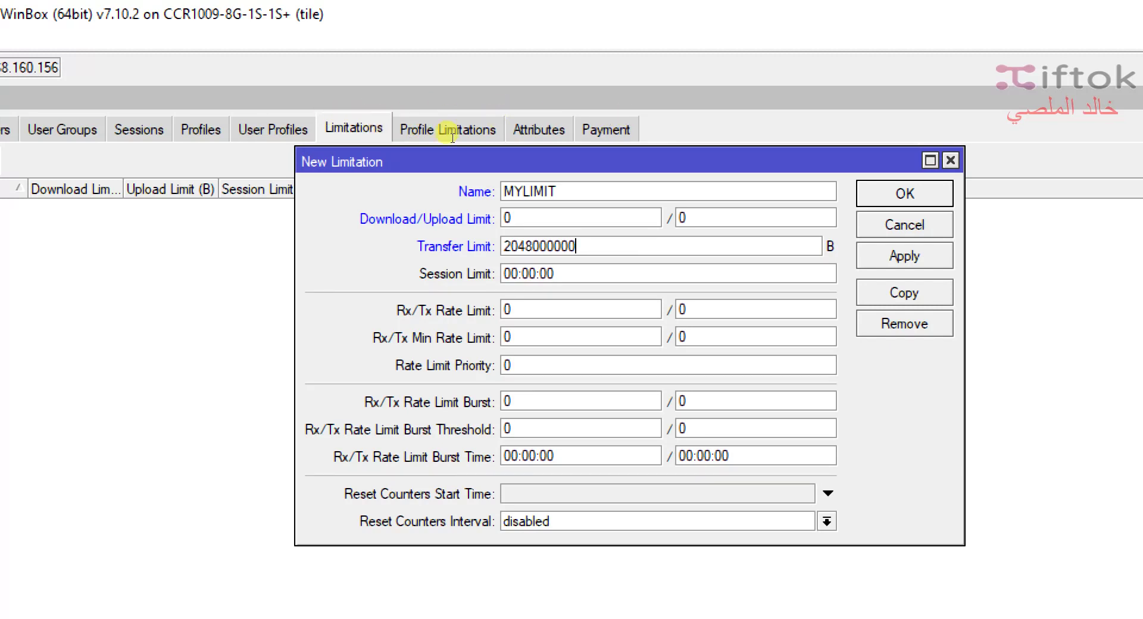
pyautogui.hotkey('shift', 'Tab')
pyautogui.hotkey('shift', 'Tab')
pyautogui.hotkey('shift', 'F10')
pyautogui.press('Return')
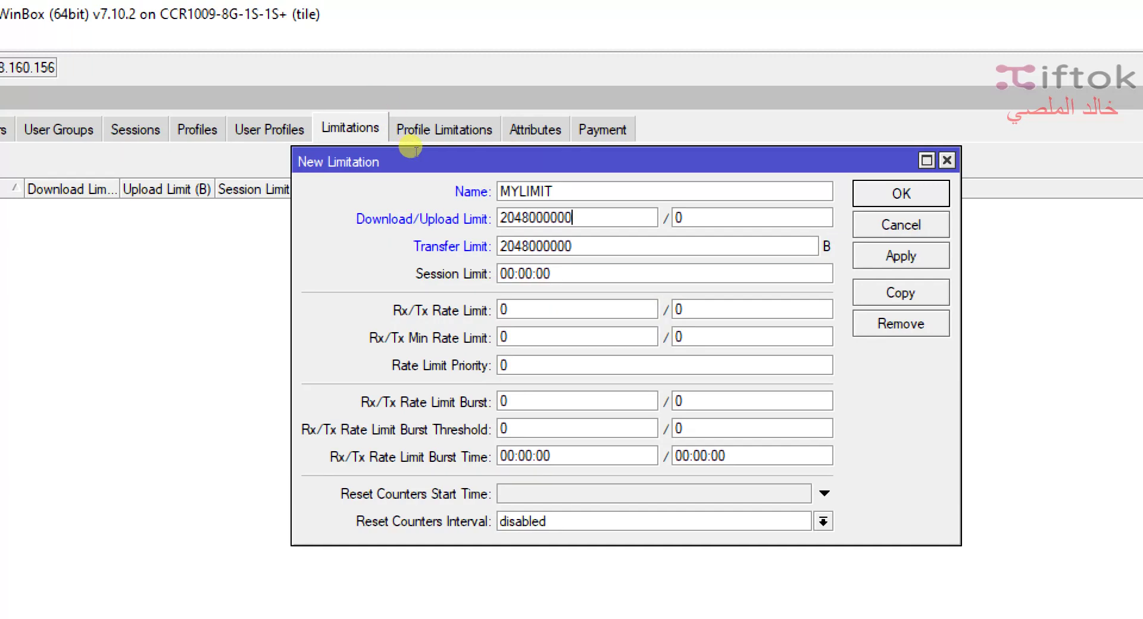
pyautogui.press('Home')
pyautogui.hotkey('shift', 'Right')
pyautogui.write('1')
pyautogui.press('Tab')
pyautogui.hotkey('shift', 'F10')
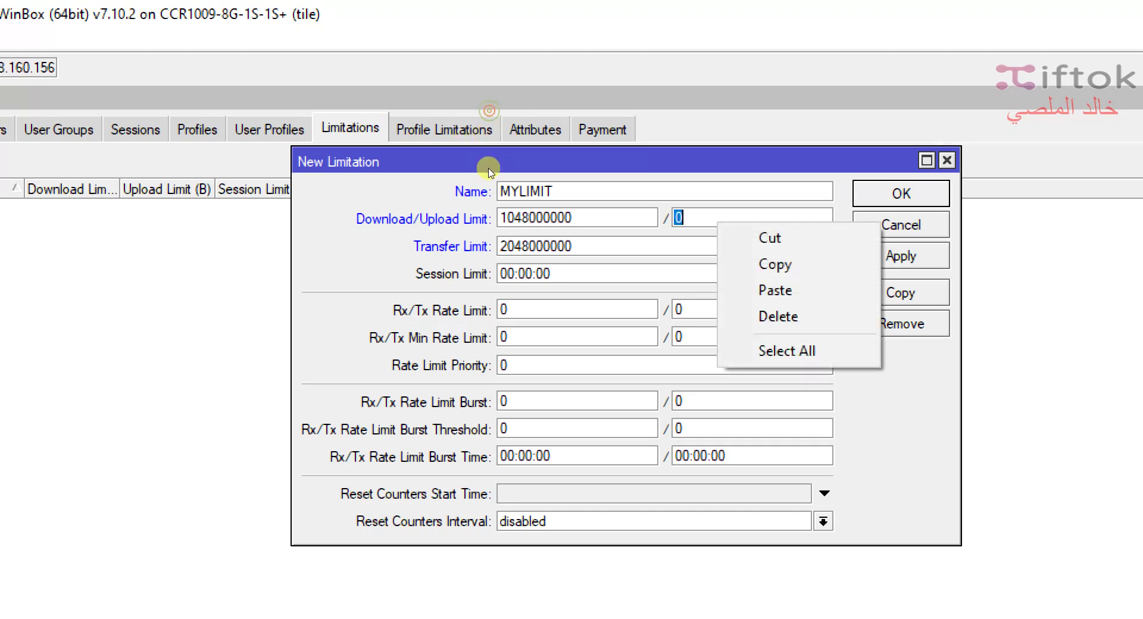
pyautogui.press('Up')
pyautogui.press('Up')
pyautogui.press('Up')
pyautogui.press('Return')
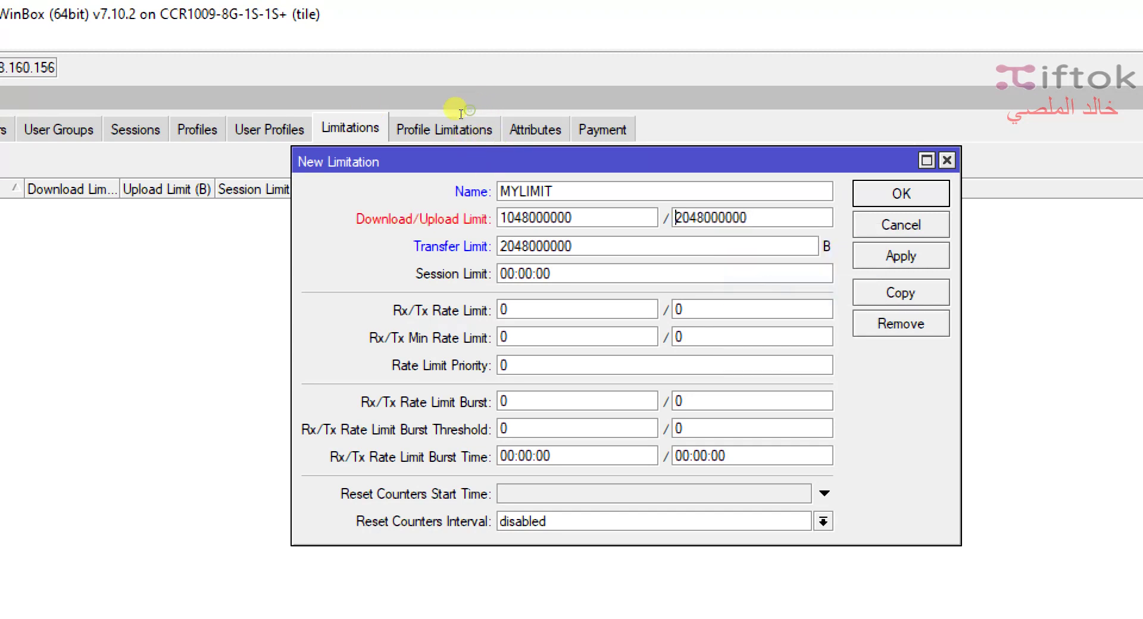
pyautogui.press('Tab')
pyautogui.press('Home')
pyautogui.hotkey('shift', 'Right')
pyautogui.write('1')
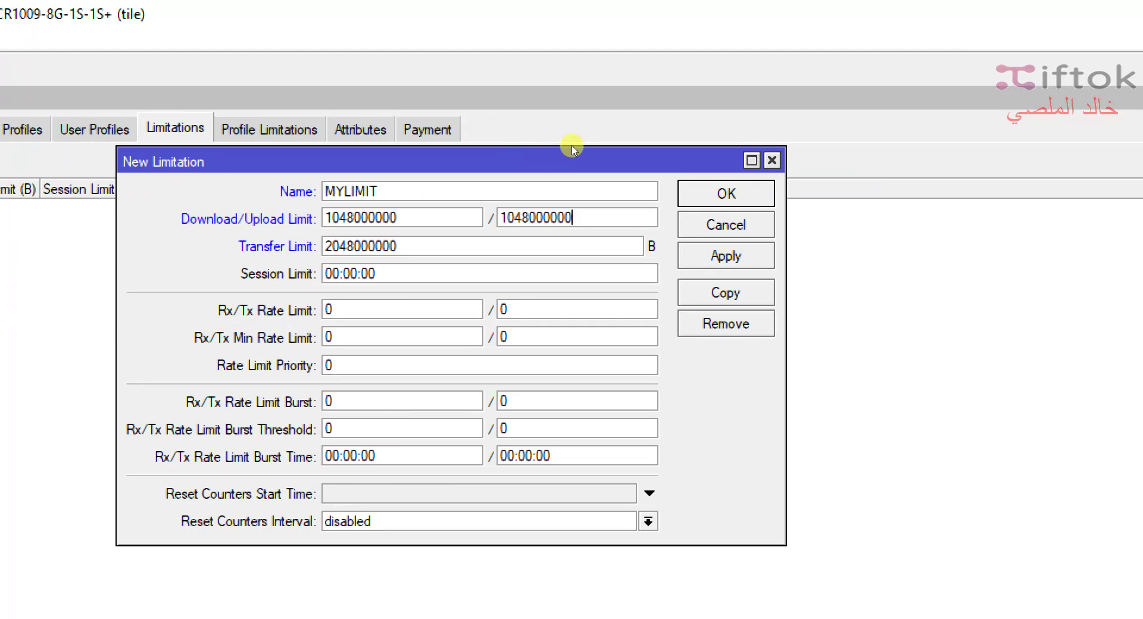
pyautogui.hotkey('alt', 'a')
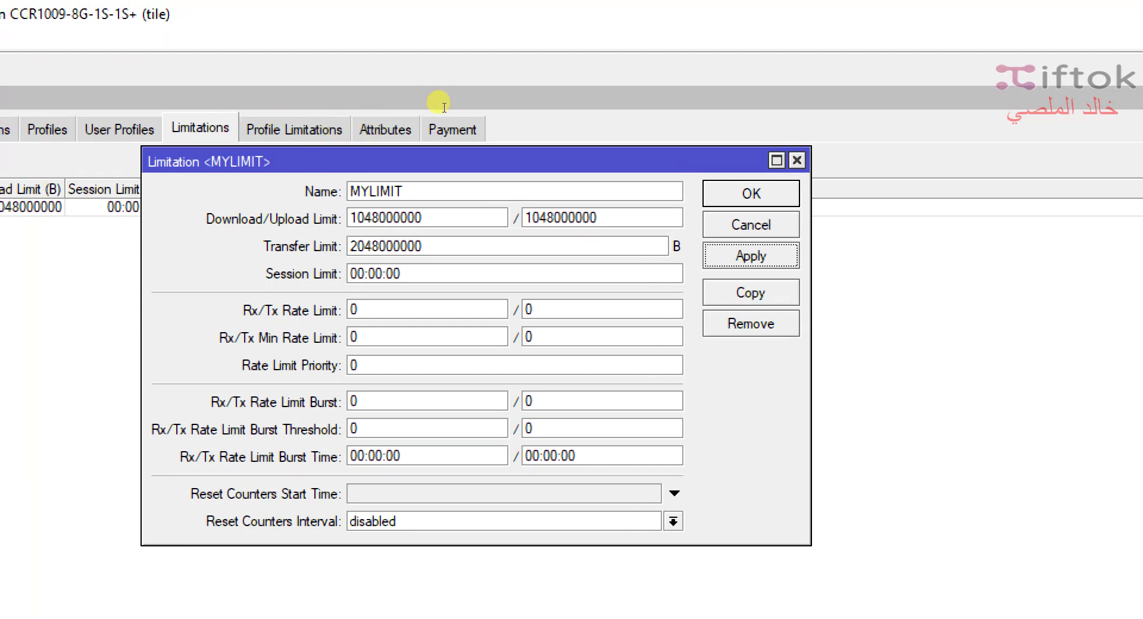
# Step: Set the session limit of MYLIMIT to 03:00:00 and apply the change
pyautogui.press('Tab')
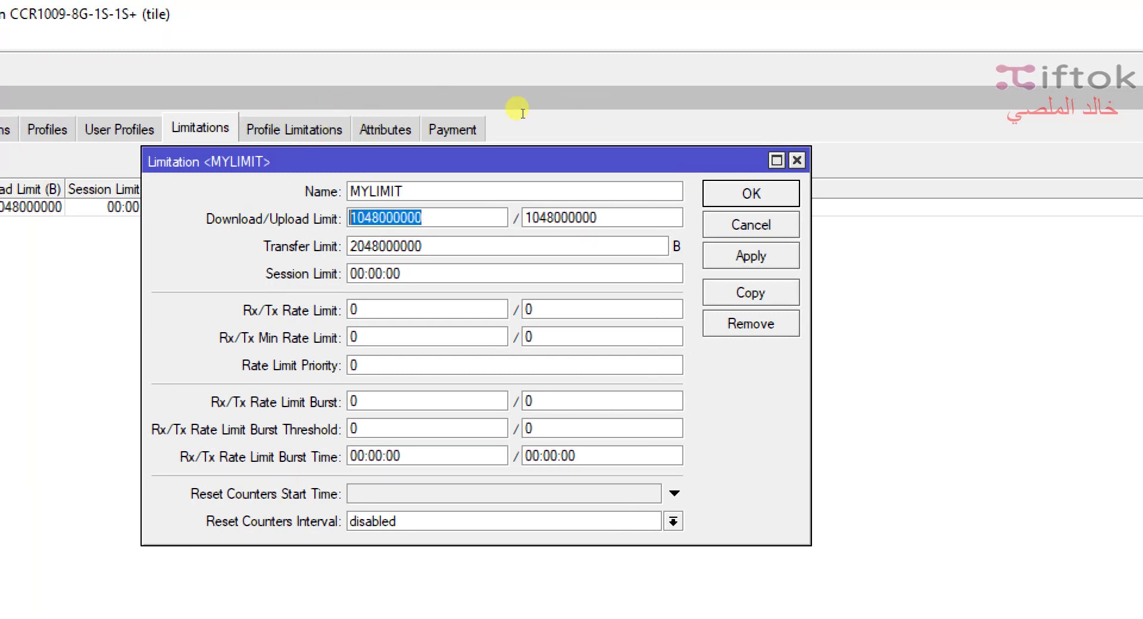
pyautogui.press('Tab')
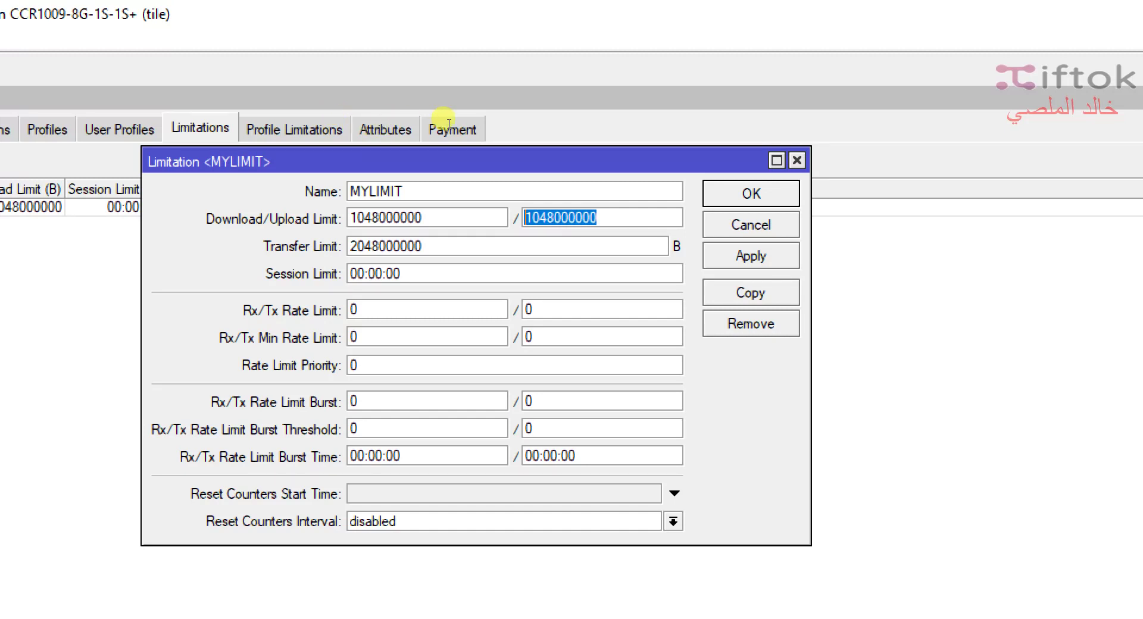
pyautogui.press('Tab')
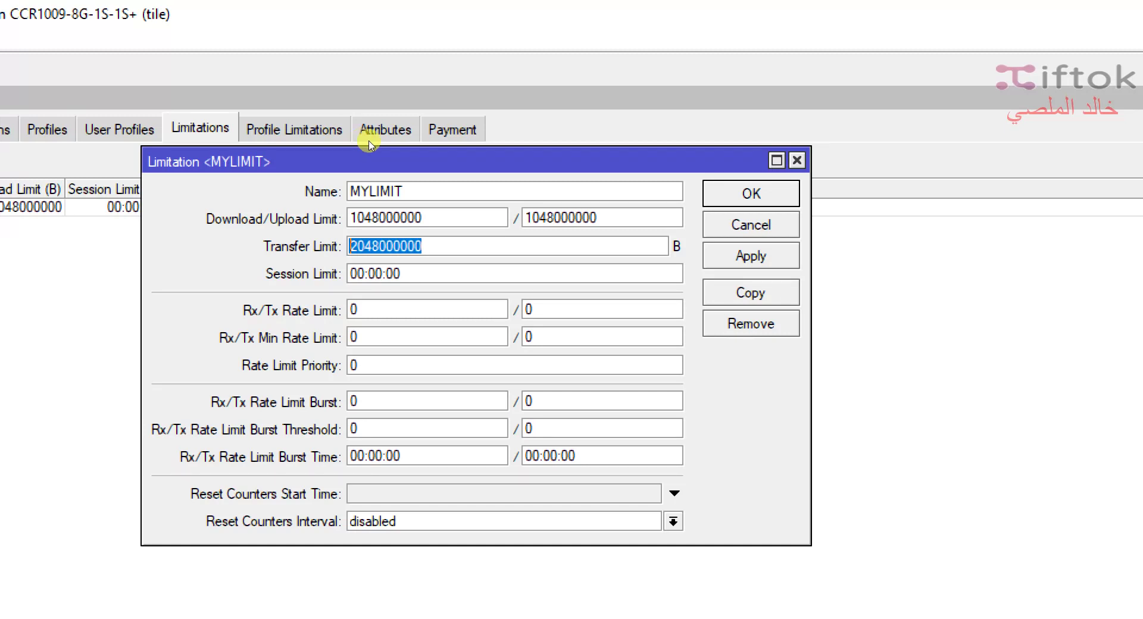
pyautogui.press('Tab')
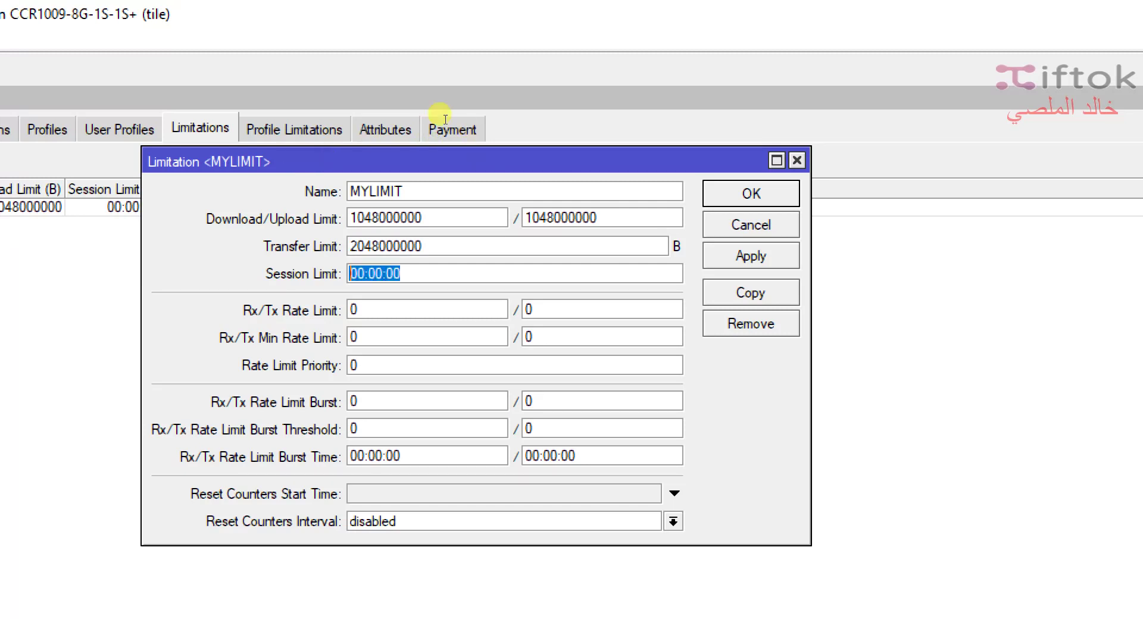
pyautogui.press('Home')
pyautogui.press('Right')
pyautogui.press('Right')
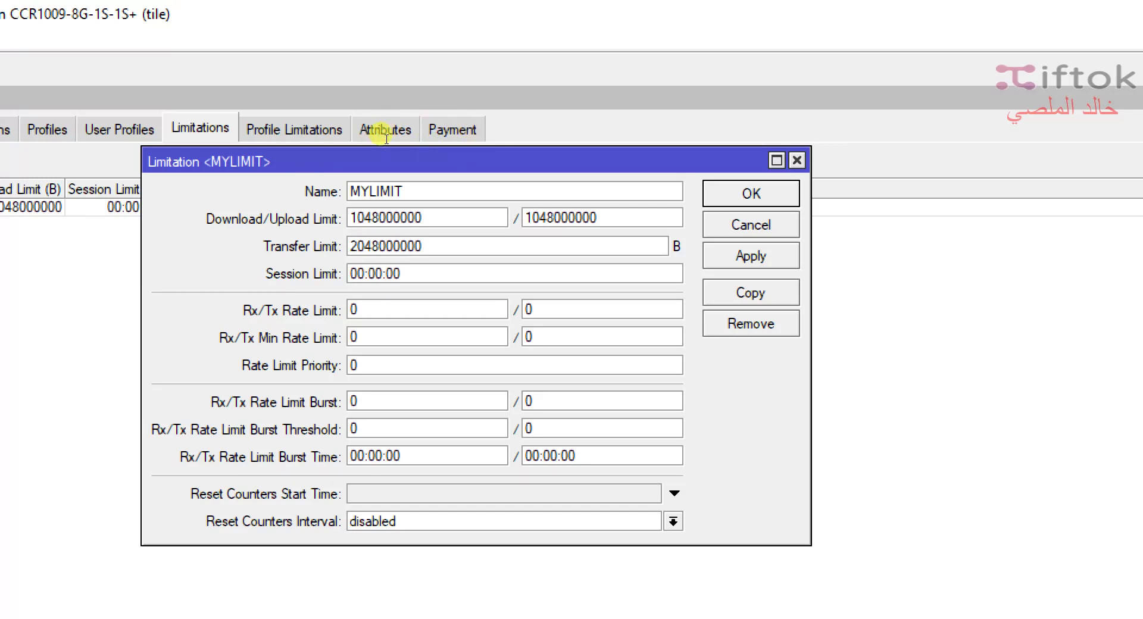
pyautogui.hotkey('shift', 'Left')
pyautogui.write('3')
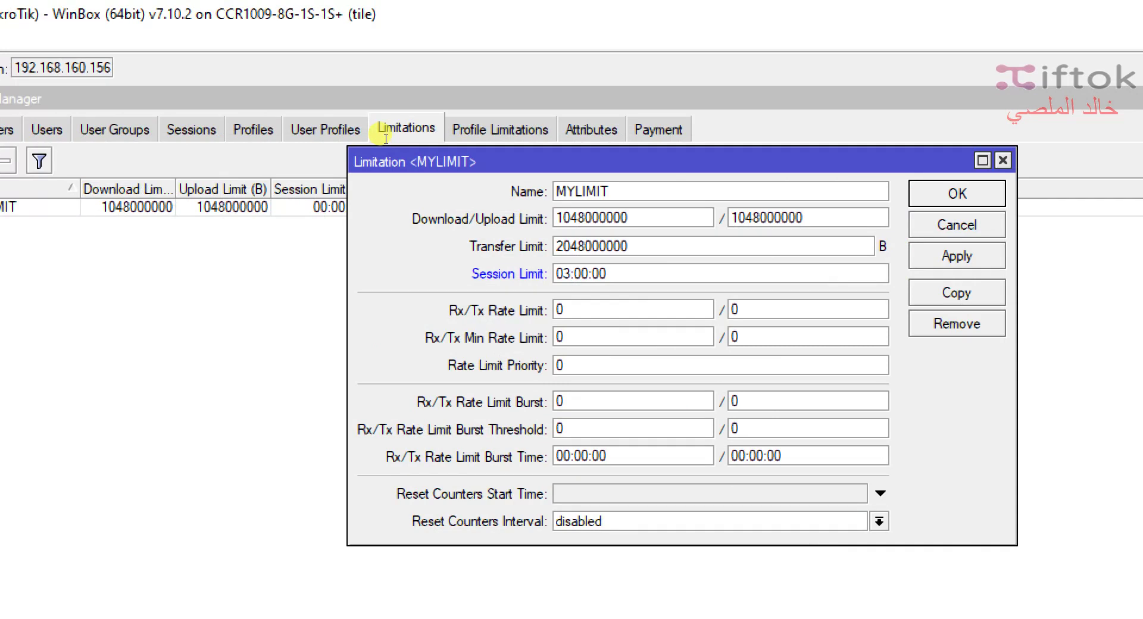
pyautogui.press('Return')
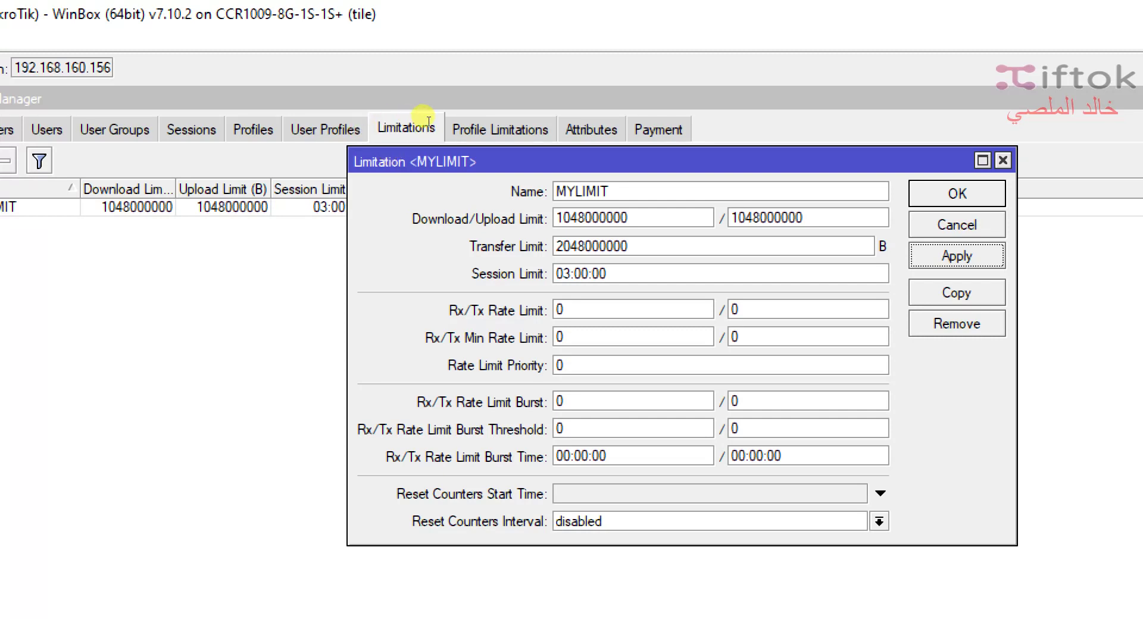
# Step: Reset both the download and upload limits of MYLIMIT to 0 and apply the change
pyautogui.press('Tab')
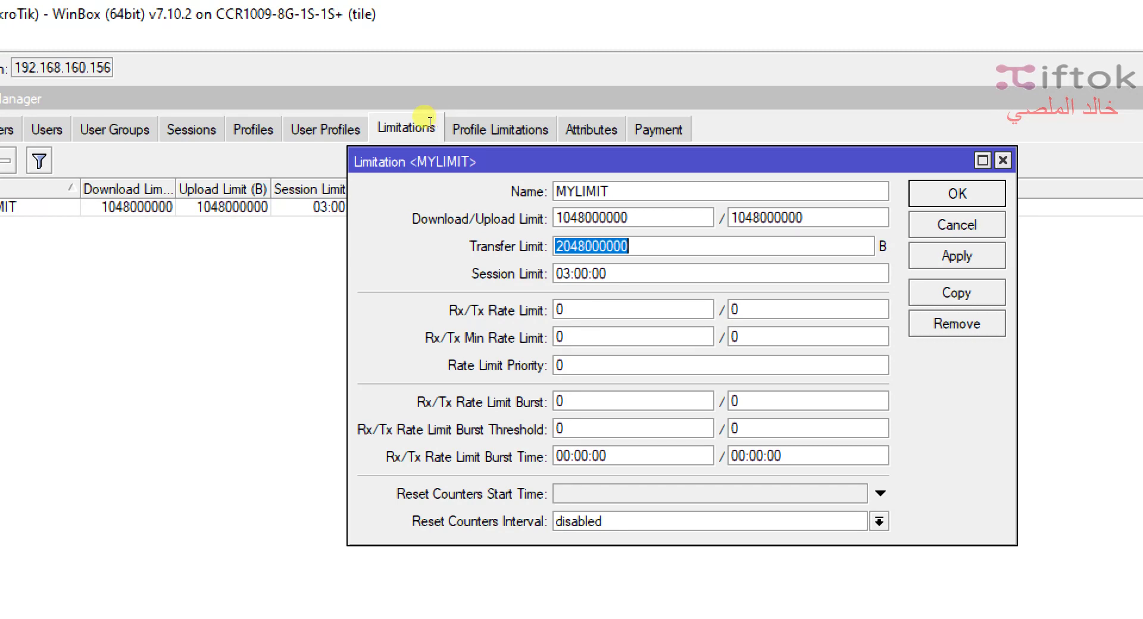
pyautogui.click(344, 110)
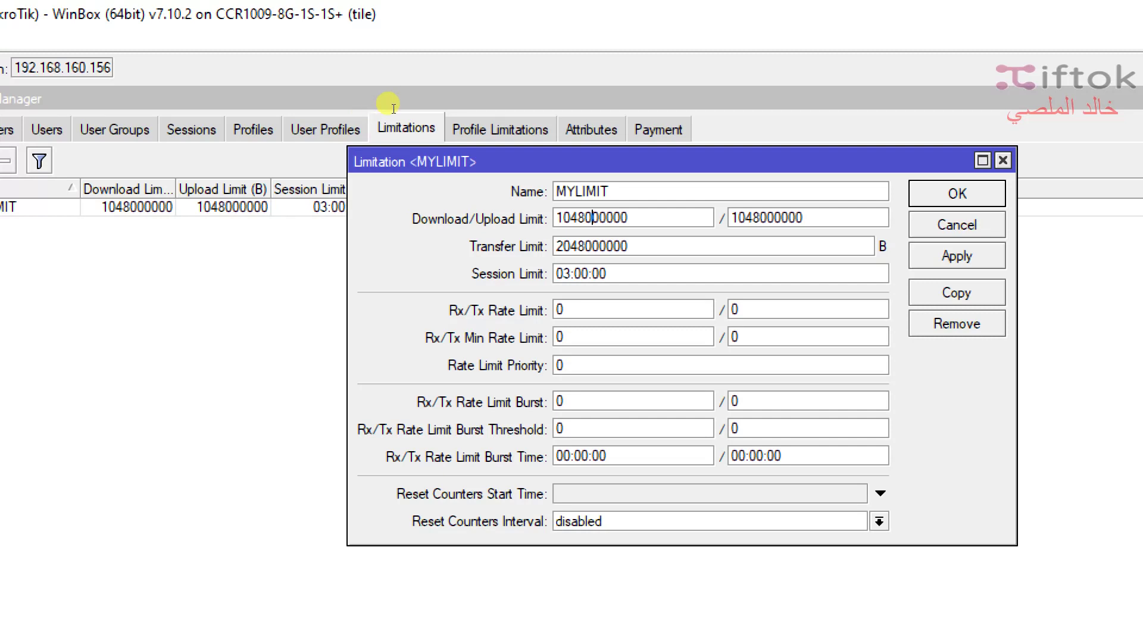
pyautogui.hotkey('ctrl', 'a')
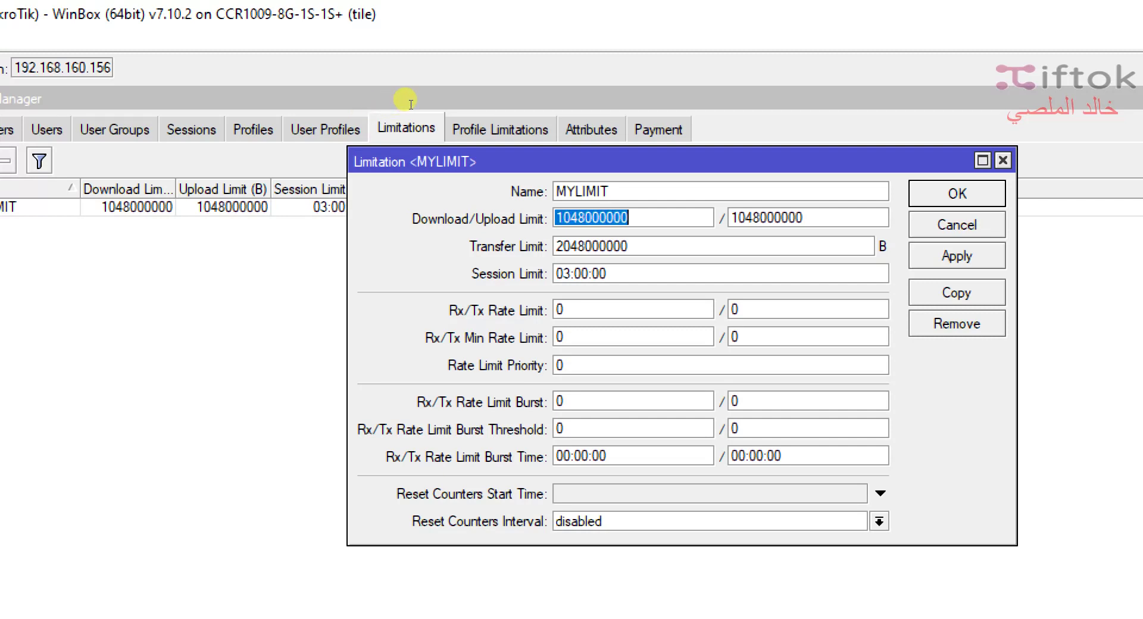
pyautogui.write('0')
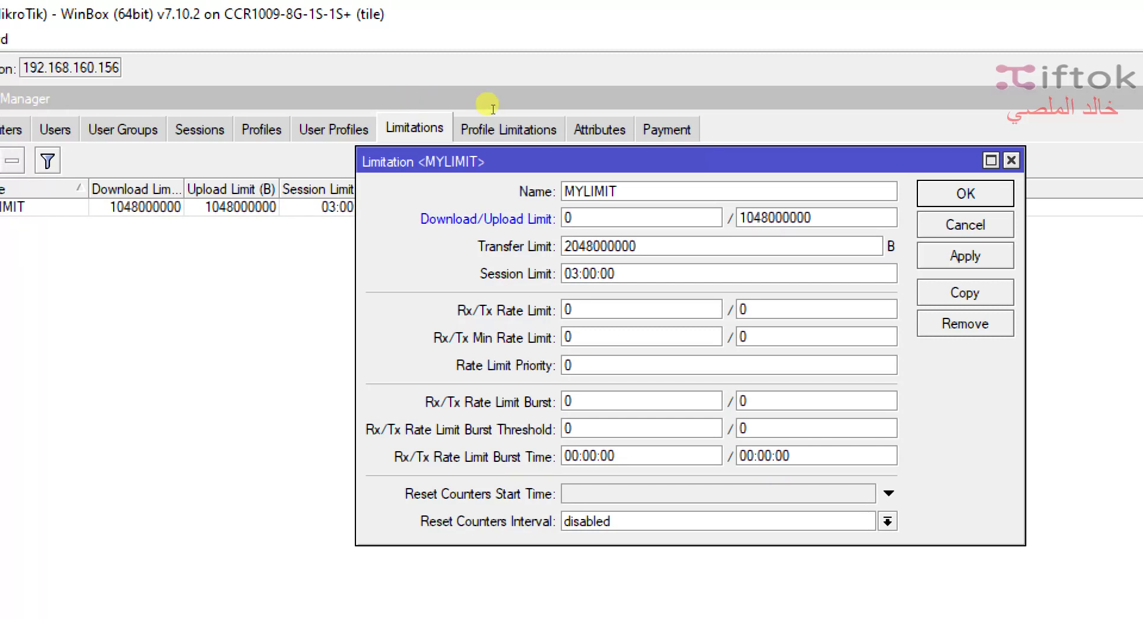
pyautogui.press('Tab')
pyautogui.hotkey('ctrl', 'a')
pyautogui.write('0')
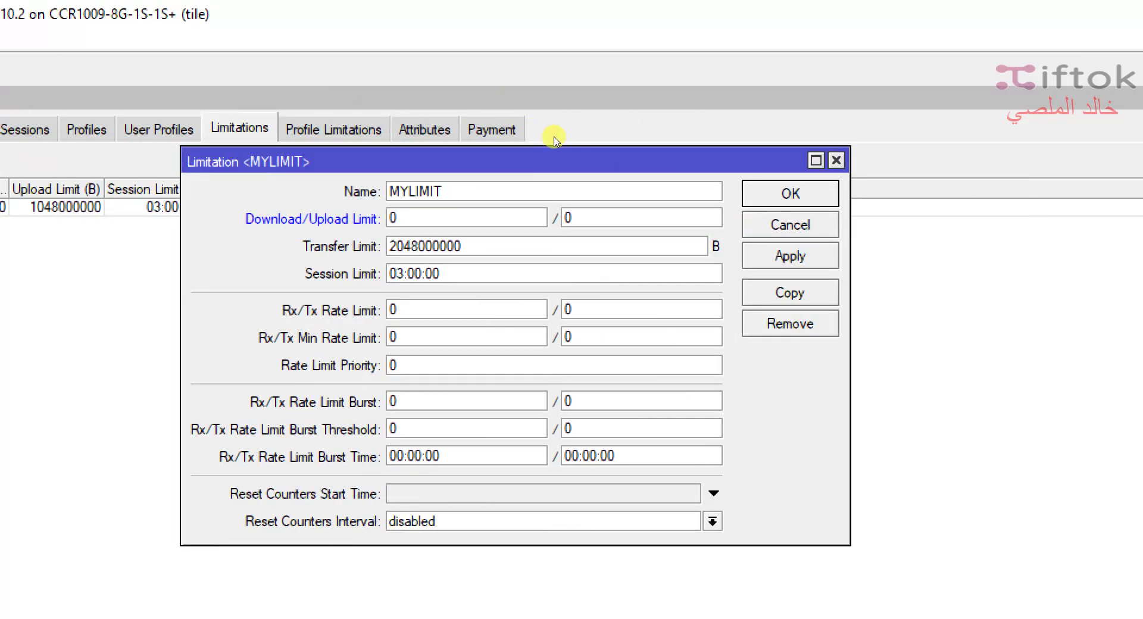
pyautogui.hotkey('alt', 'a')
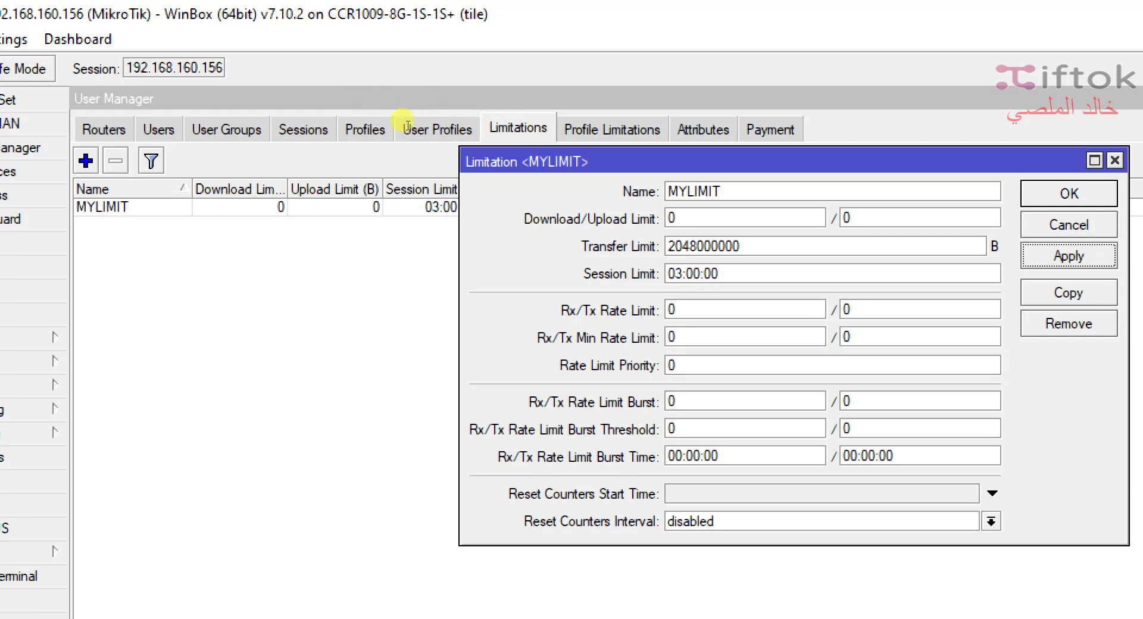
# Step: Examine the transfer limit and the separate upload and download limits of MYLIMIT
pyautogui.hotkey('shift', 'Tab')
pyautogui.hotkey('shift', 'Left')
pyautogui.hotkey('shift', 'Left')
pyautogui.hotkey('shift', 'Left')
pyautogui.hotkey('shift', 'Left')
pyautogui.hotkey('shift', 'Left')
pyautogui.hotkey('shift', 'Left')
pyautogui.hotkey('shift', 'Left')
pyautogui.hotkey('shift', 'Left')
pyautogui.hotkey('shift', 'Left')
pyautogui.hotkey('shift', 'Left')
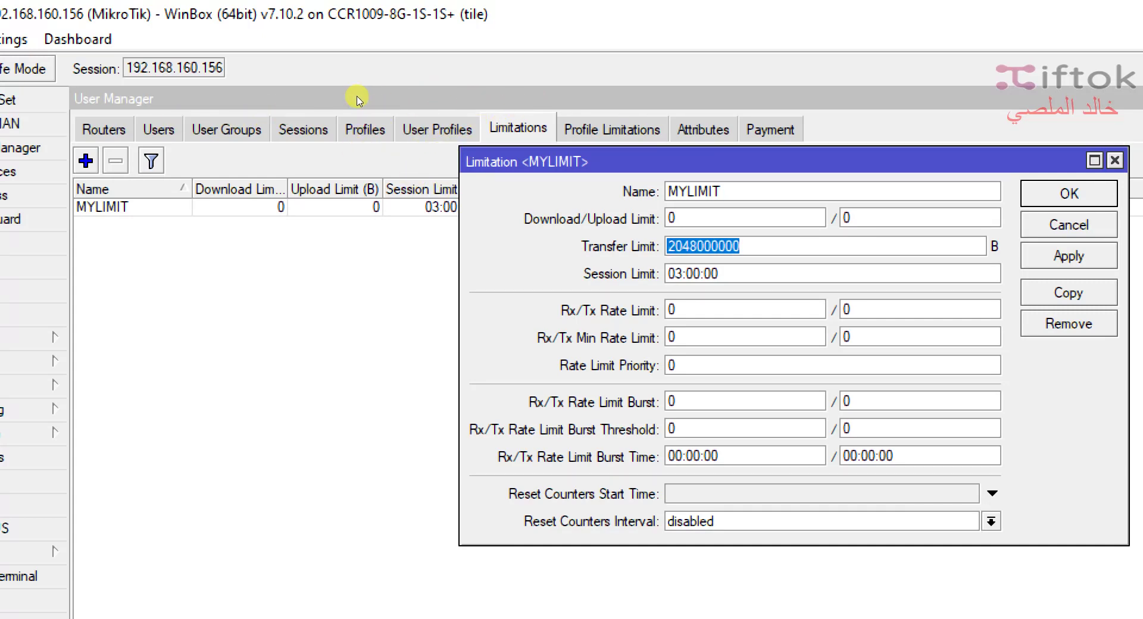
pyautogui.hotkey('shift', 'Tab')
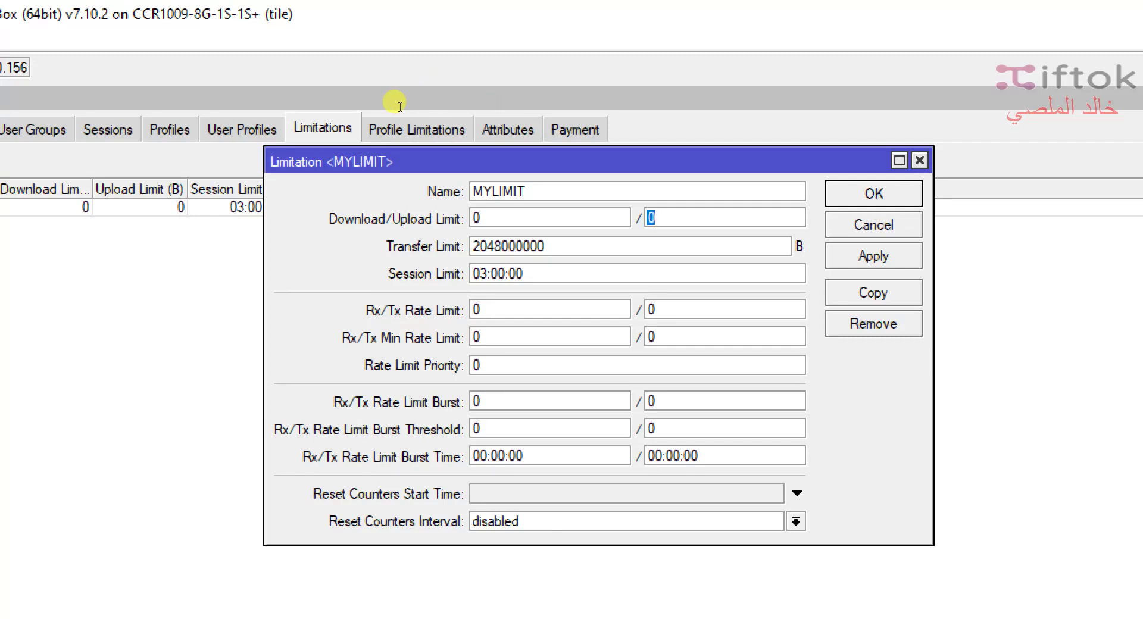
pyautogui.hotkey('shift', 'Tab')
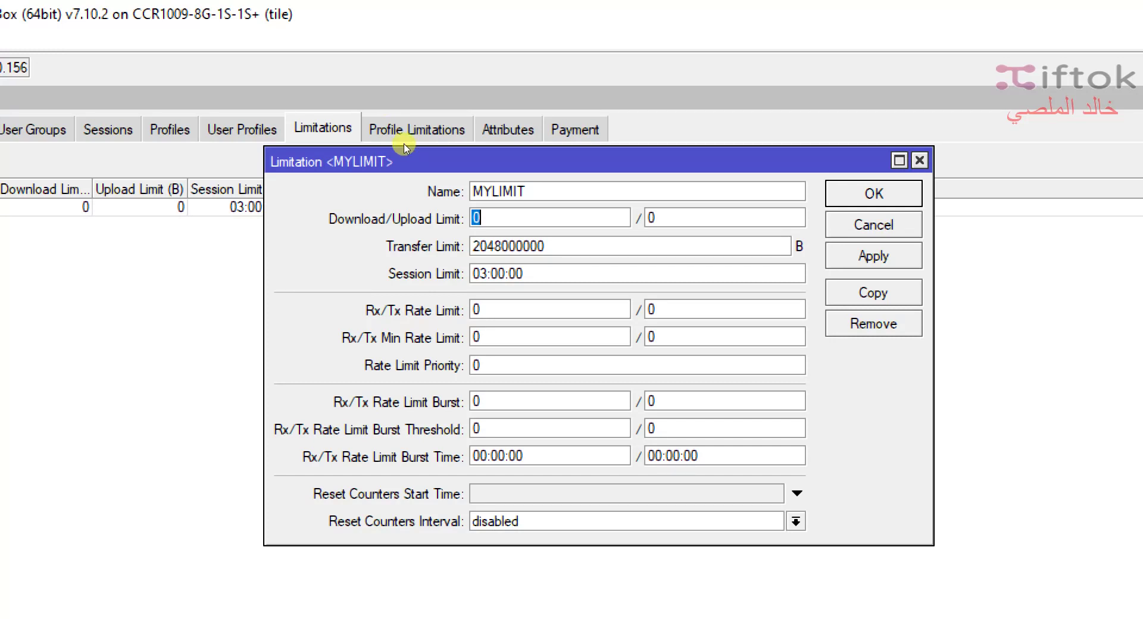
# Step: Review the Rx/Tx rate limit, minimum rate, priority and burst fields of MYLIMIT
pyautogui.press('Tab')
pyautogui.press('Tab')
pyautogui.press('Tab')
pyautogui.press('Tab')
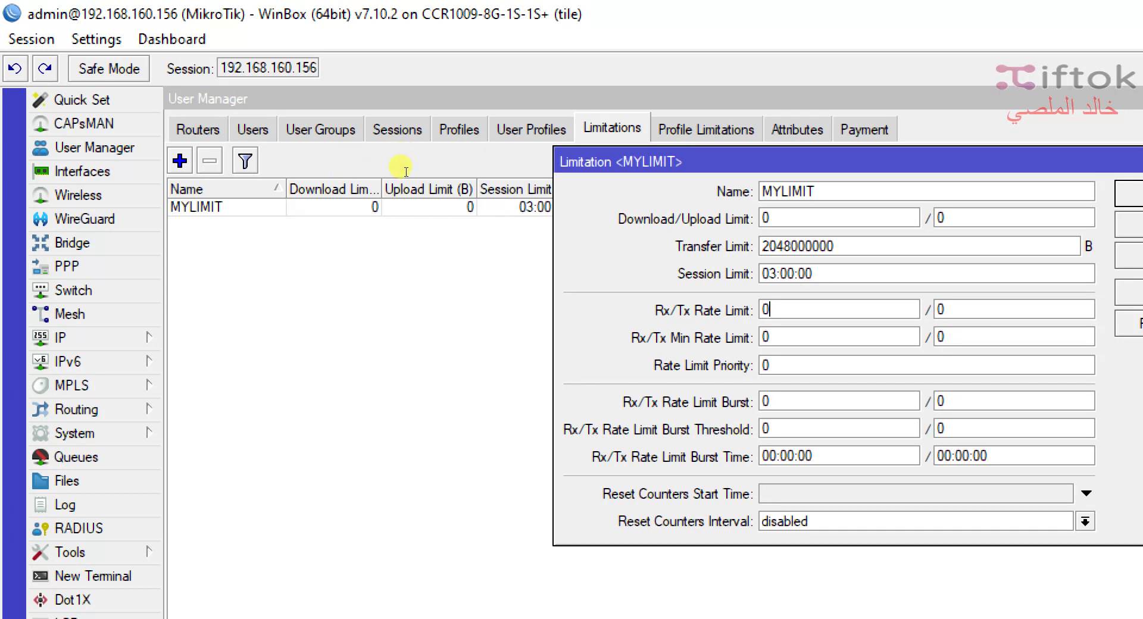
pyautogui.press('Tab')
pyautogui.press('Tab')
pyautogui.press('Tab')
pyautogui.press('Tab')
pyautogui.press('Tab')
pyautogui.press('Tab')
pyautogui.press('Tab')
pyautogui.press('Tab')
pyautogui.press('Tab')
pyautogui.hotkey('shift', 'Tab')
pyautogui.hotkey('shift', 'Tab')
pyautogui.hotkey('shift', 'Tab')
pyautogui.hotkey('shift', 'Tab')
pyautogui.hotkey('shift', 'Tab')
pyautogui.hotkey('shift', 'Tab')
pyautogui.hotkey('shift', 'Tab')
pyautogui.hotkey('shift', 'Tab')
pyautogui.hotkey('shift', 'Tab')
# Step: Set both the Rx and Tx rate limits of MYLIMIT to 512K
pyautogui.write('10')
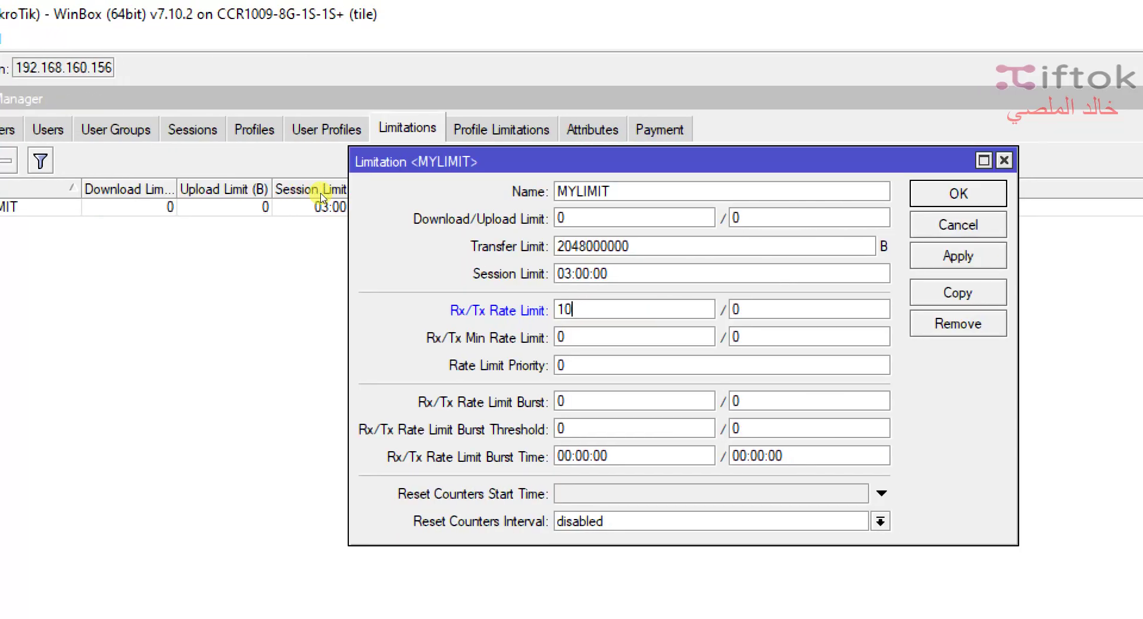
pyautogui.press('BackSpace')
pyautogui.press('BackSpace')
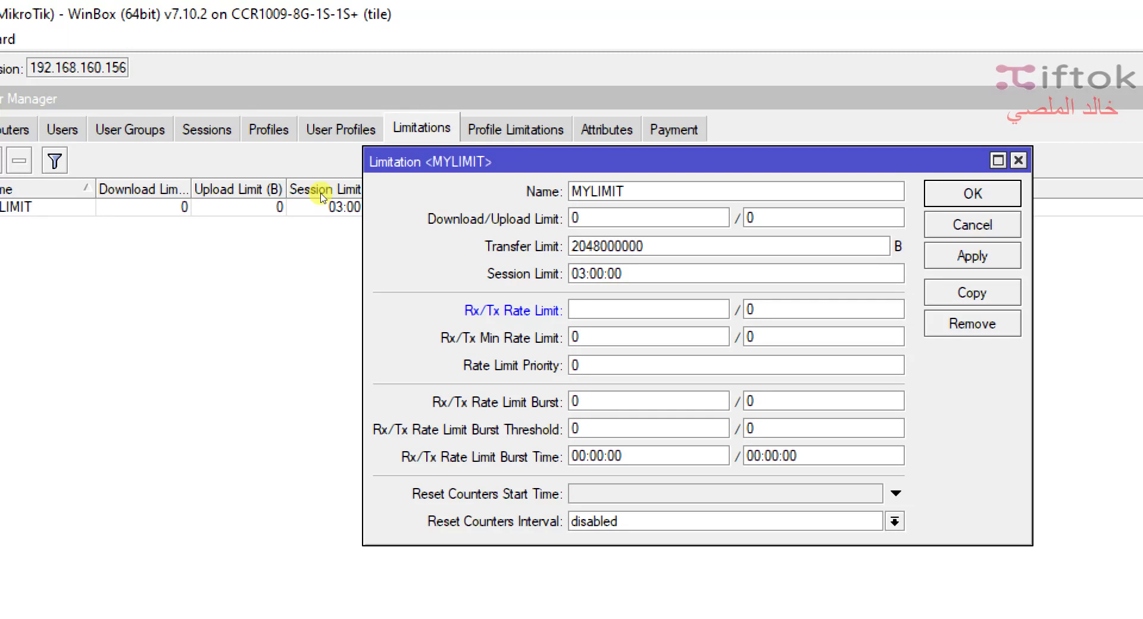
pyautogui.write('51')
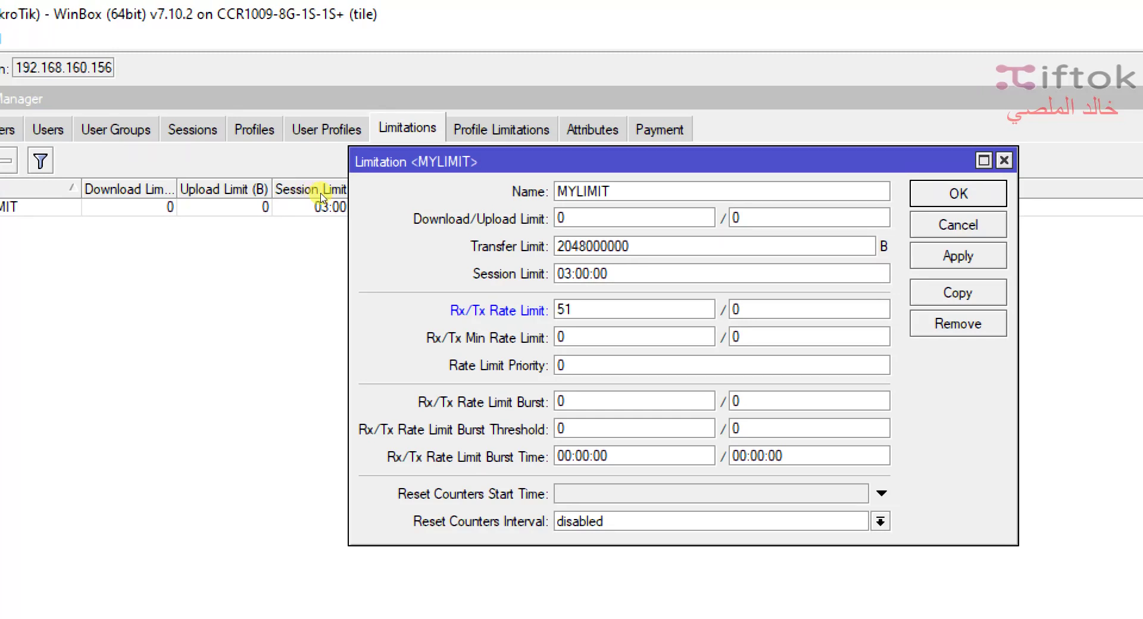
pyautogui.write('2K')
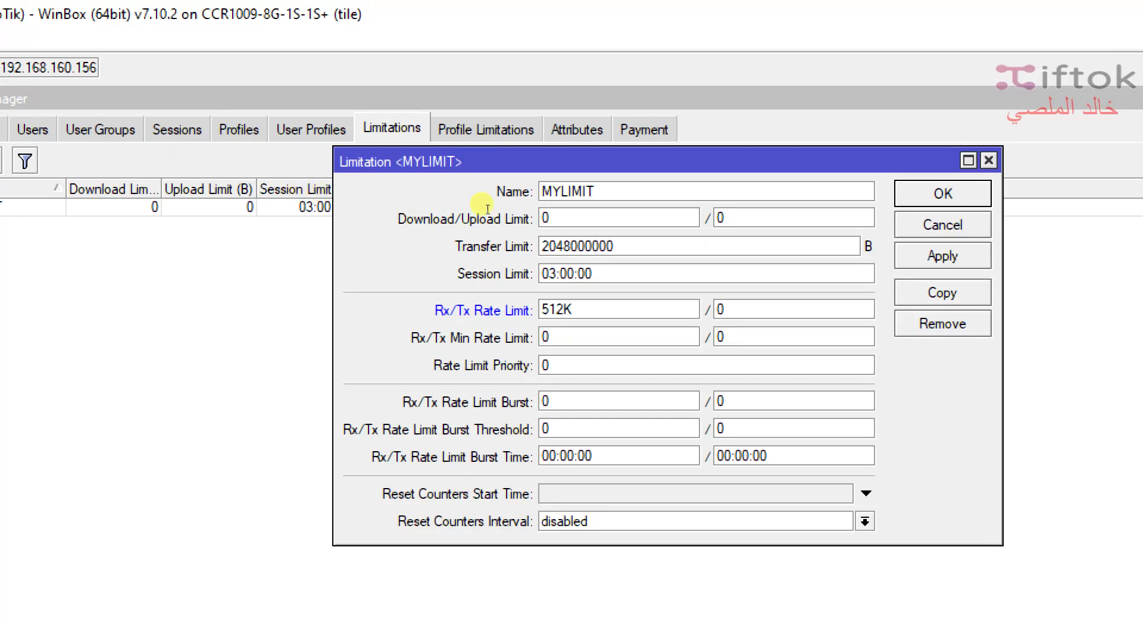
pyautogui.press('Tab')
pyautogui.write('512K')
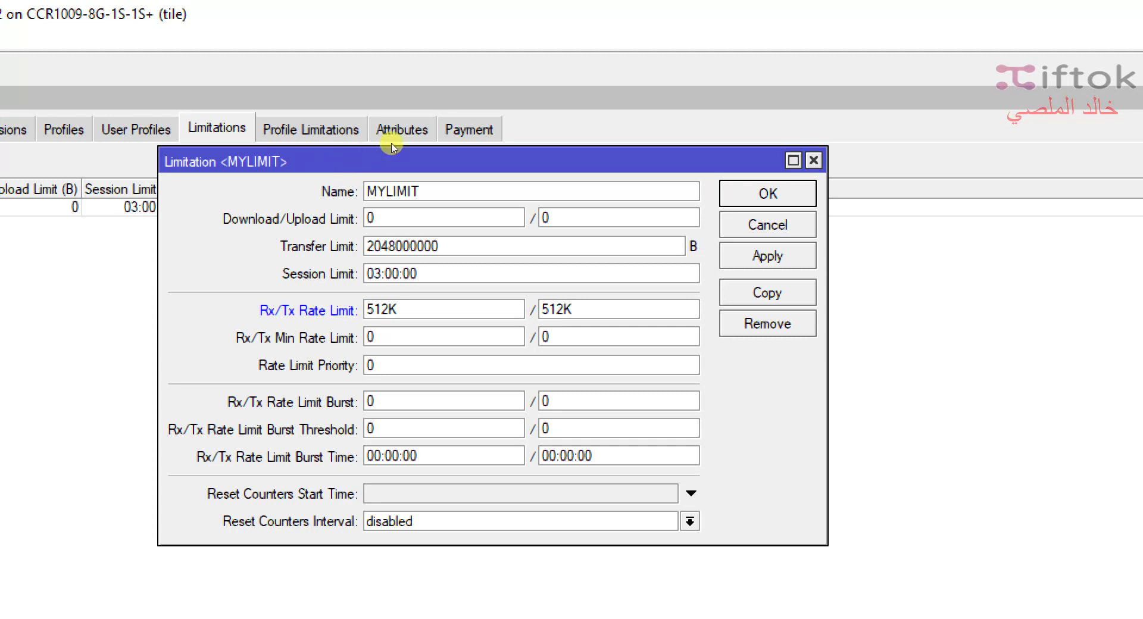
pyautogui.hotkey('shift', 'Tab')
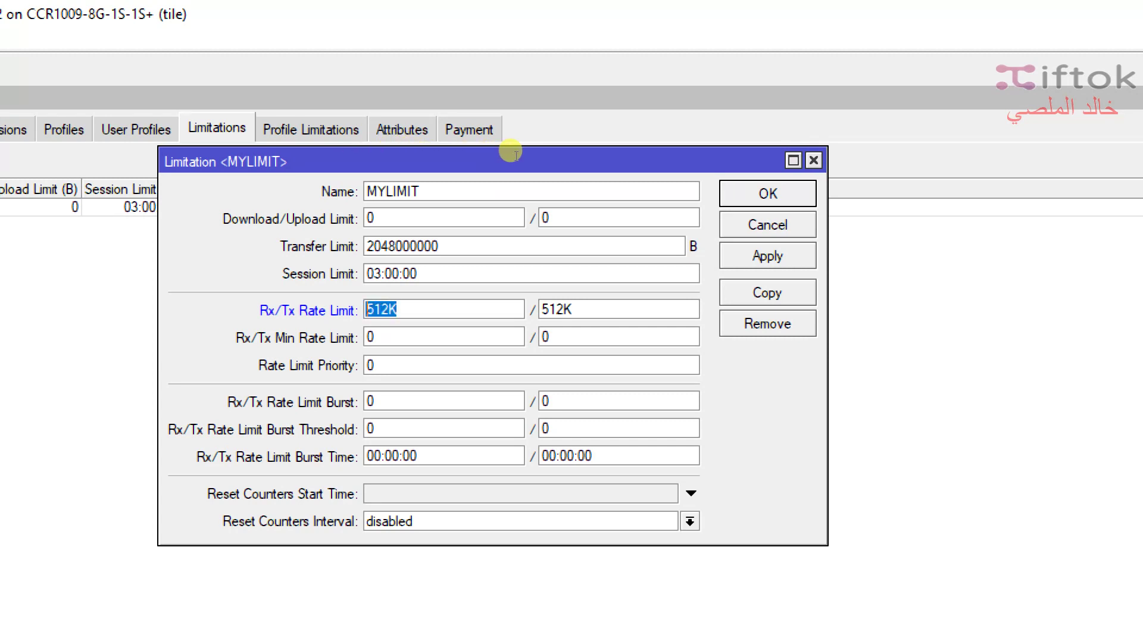
pyautogui.press('Tab')
pyautogui.press('Home')
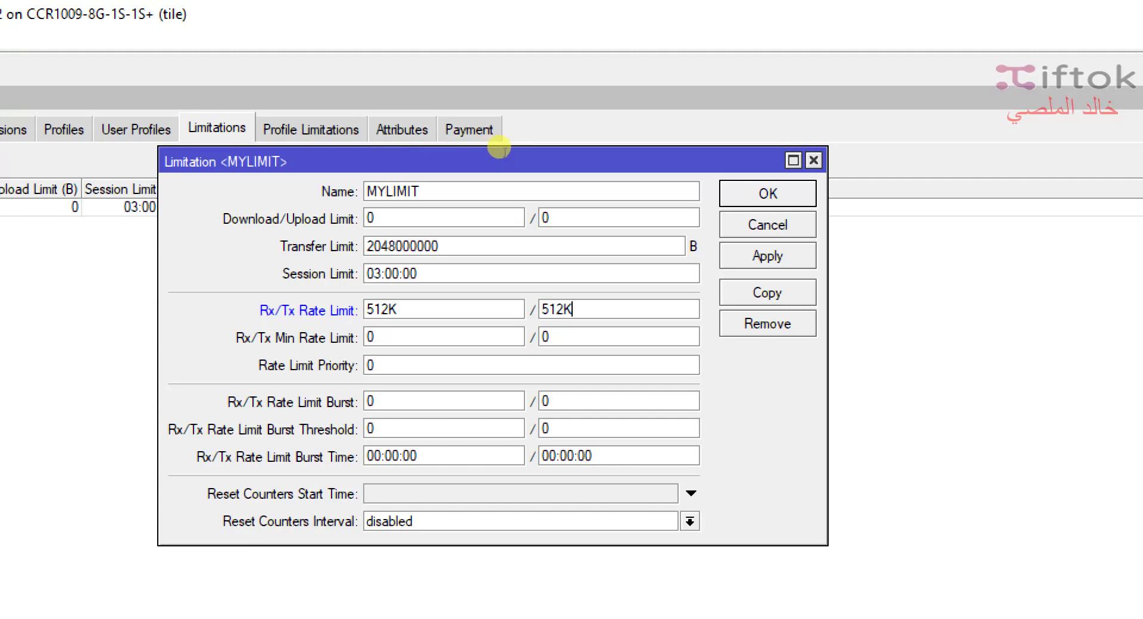
pyautogui.hotkey('shift', 'End')
pyautogui.hotkey('shift', 'Tab')
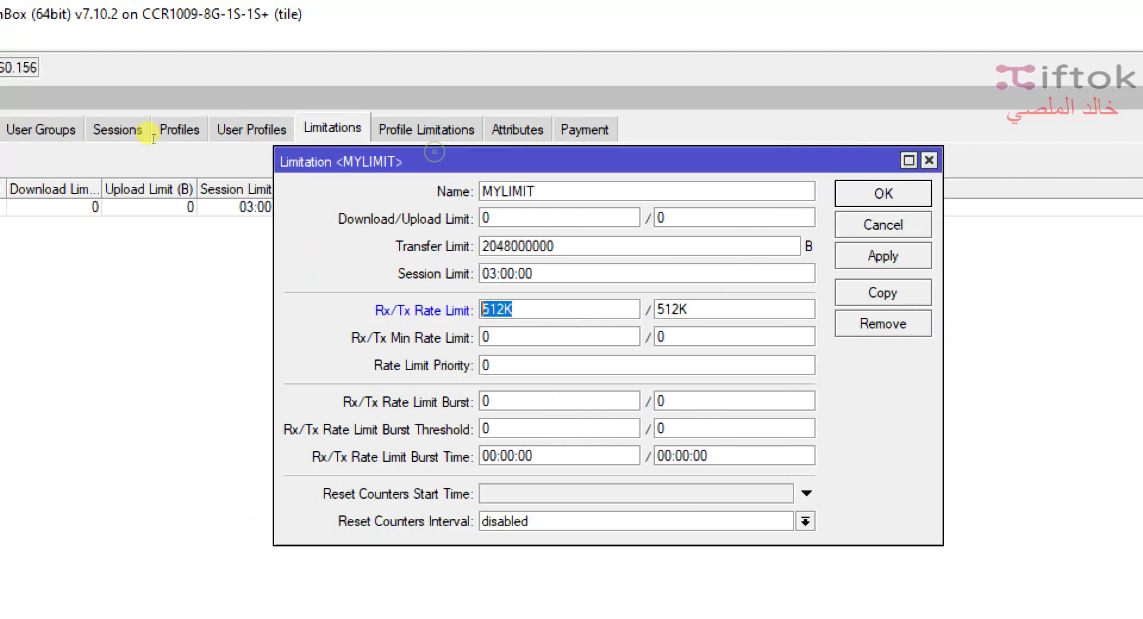
# Step: Set the Rx minimum rate limit of MYLIMIT to 256K
pyautogui.press('Tab')
pyautogui.press('Tab')
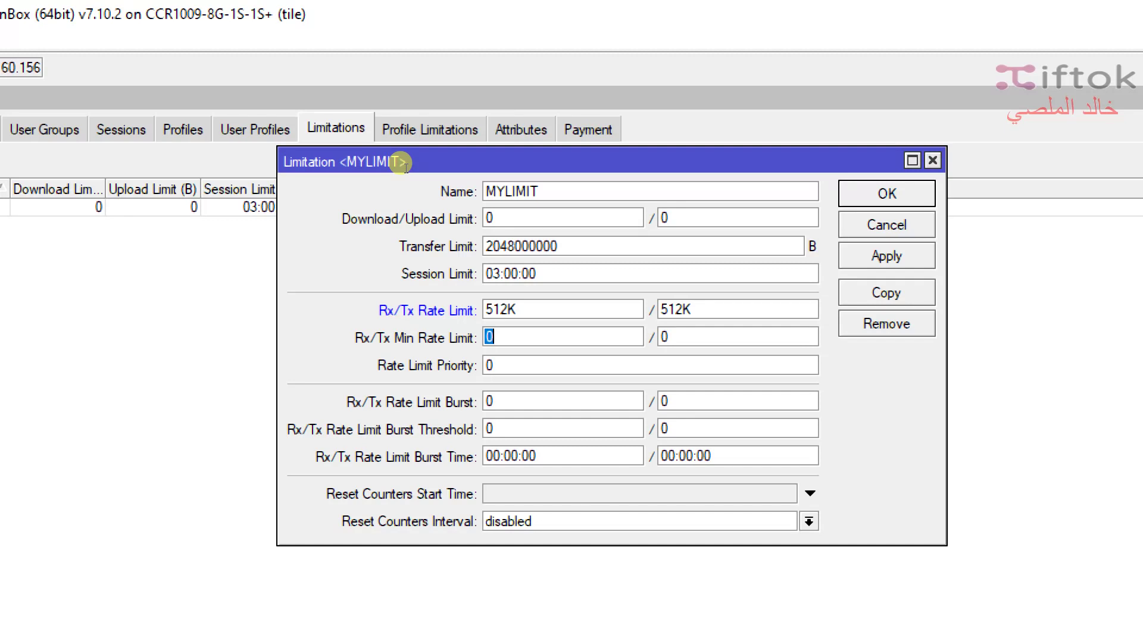
pyautogui.write('256K')
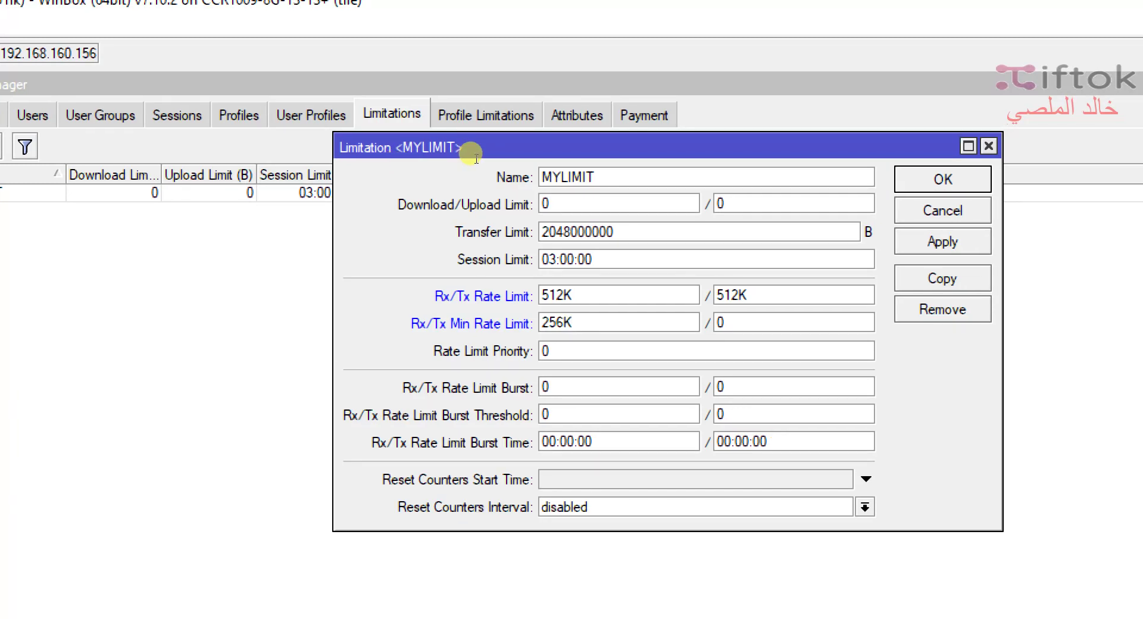
# Step: Set the Tx minimum rate limit of MYLIMIT to 256K and both the Rx and Tx rate limit bursts to 1024K
pyautogui.press('Tab')
pyautogui.write('256K')
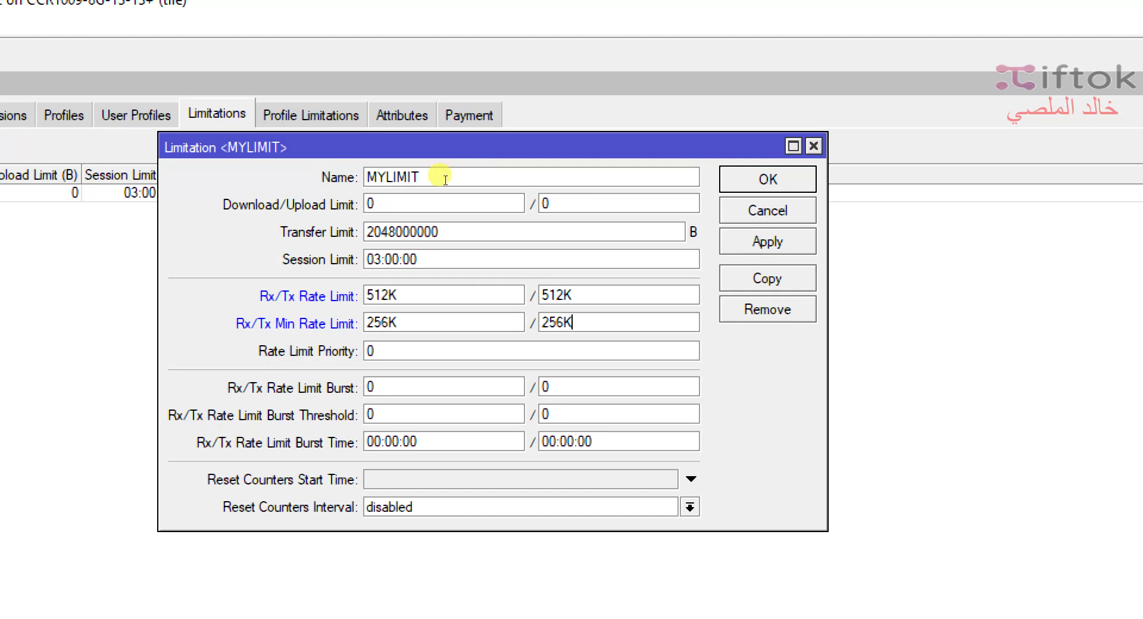
pyautogui.press('Tab')
pyautogui.press('Tab')
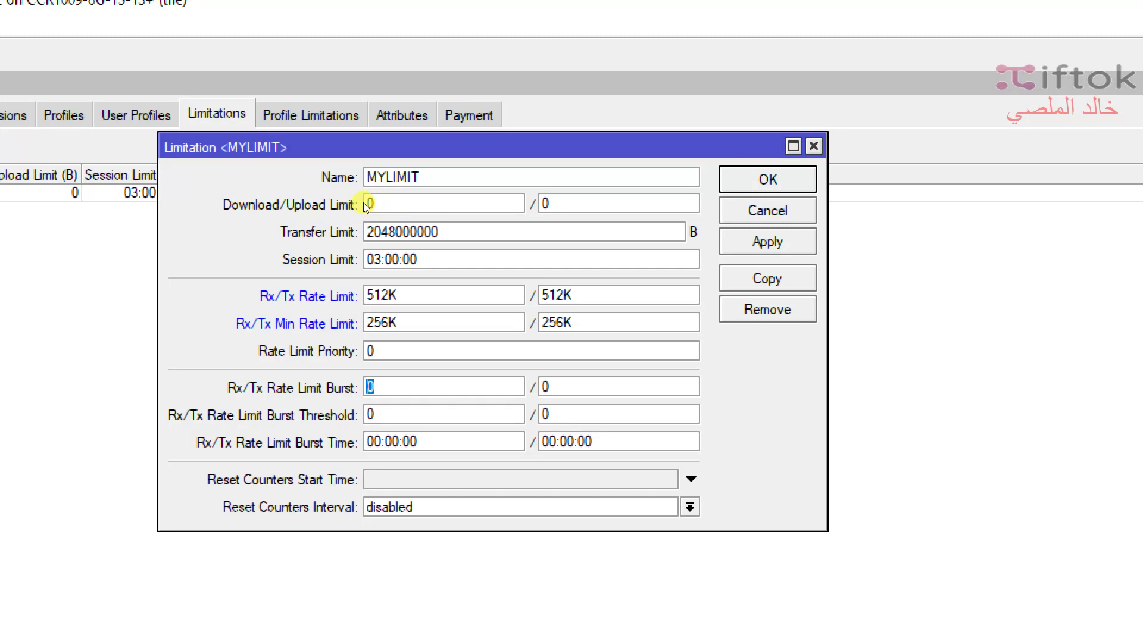
pyautogui.write('1024')
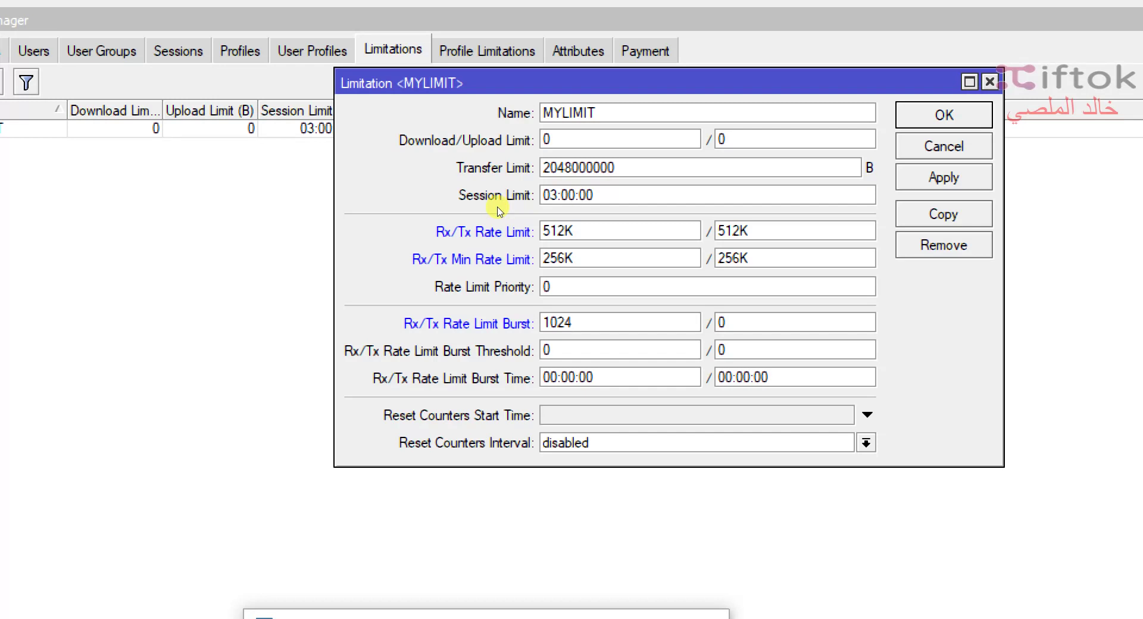
pyautogui.write('K')
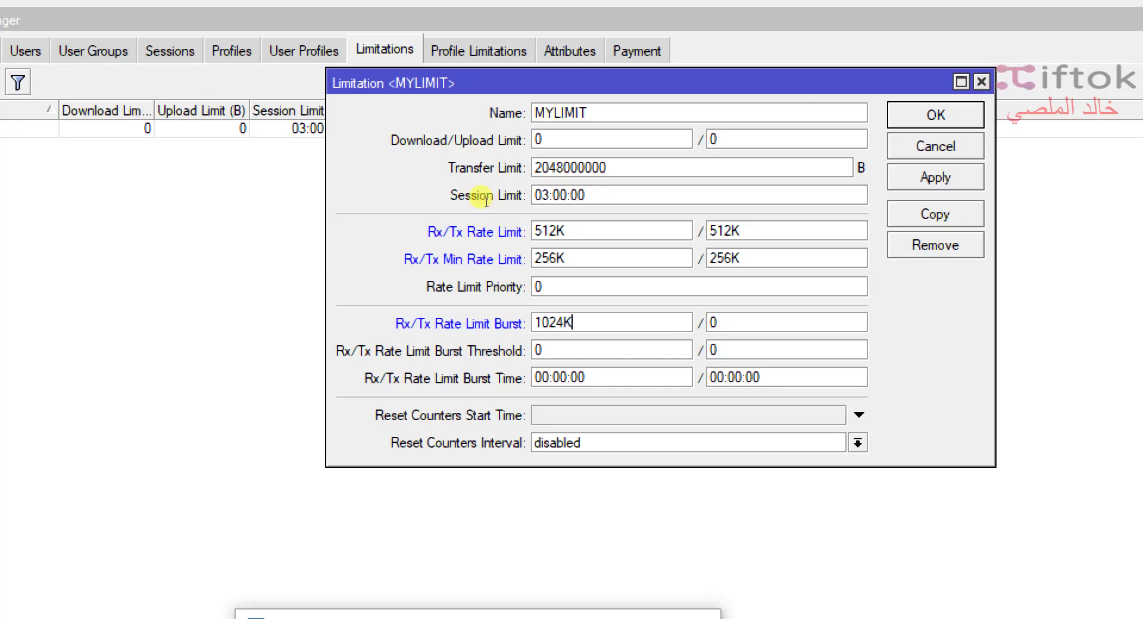
pyautogui.press('Tab')
pyautogui.write('1024')
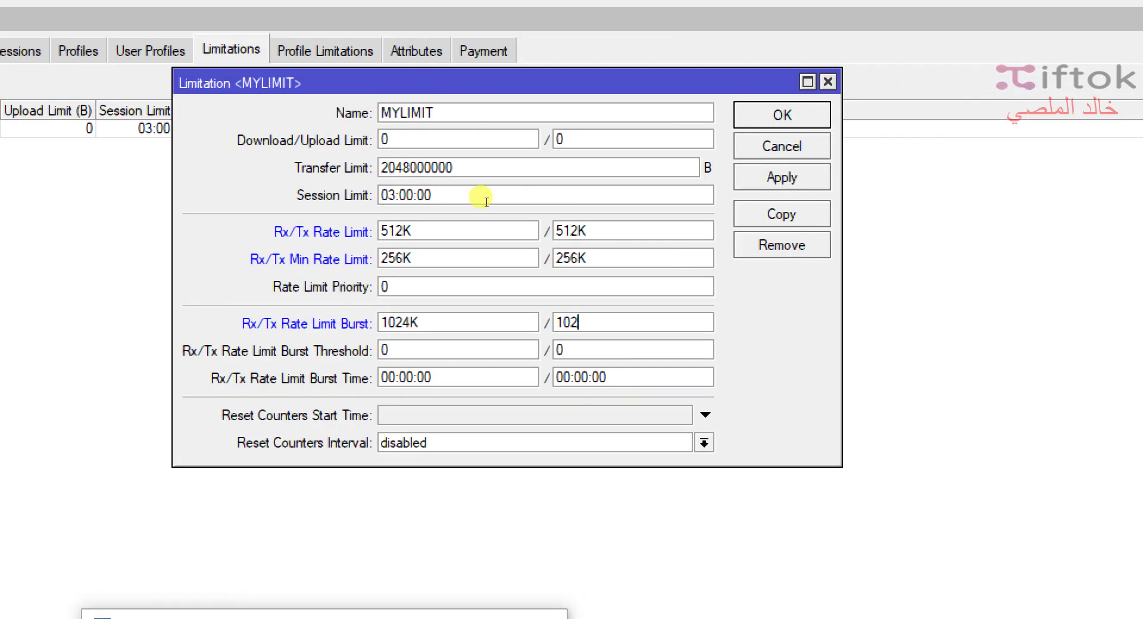
pyautogui.write('K')
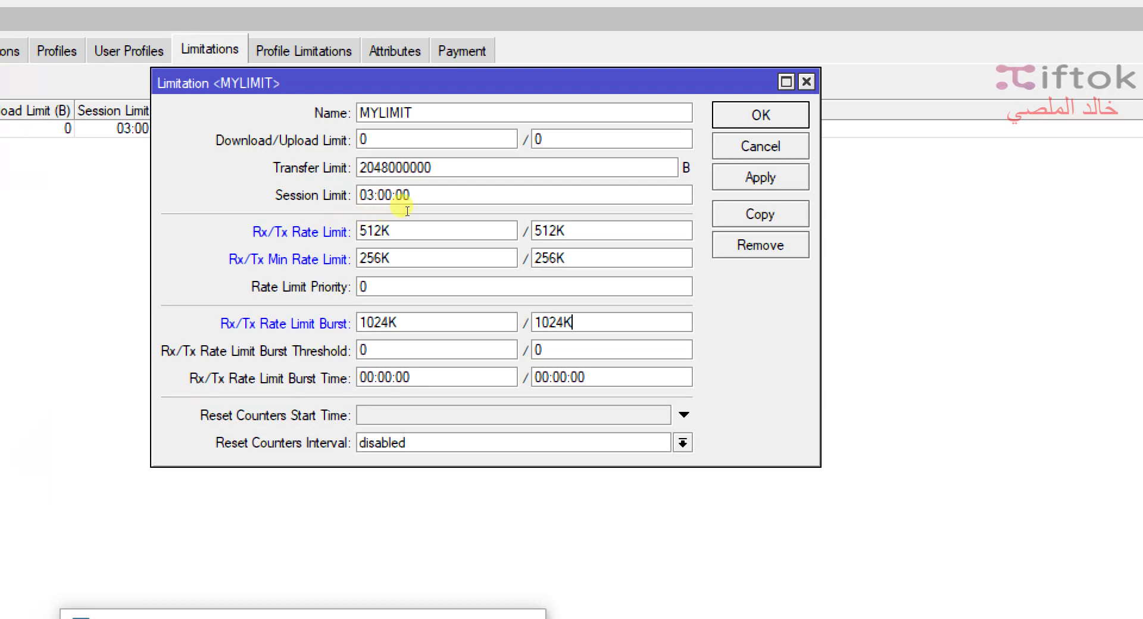
# Step: Set both the Rx and Tx rate limit burst thresholds of MYLIMIT to 600K
pyautogui.press('Tab')
pyautogui.write('600')
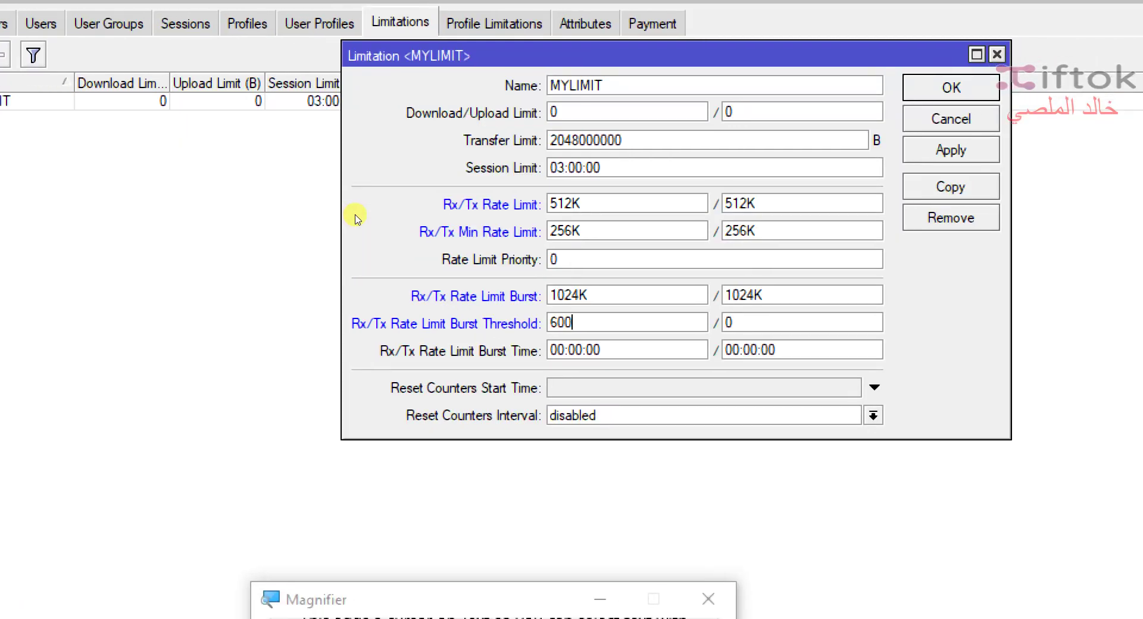
pyautogui.write('K')
pyautogui.press('Tab')
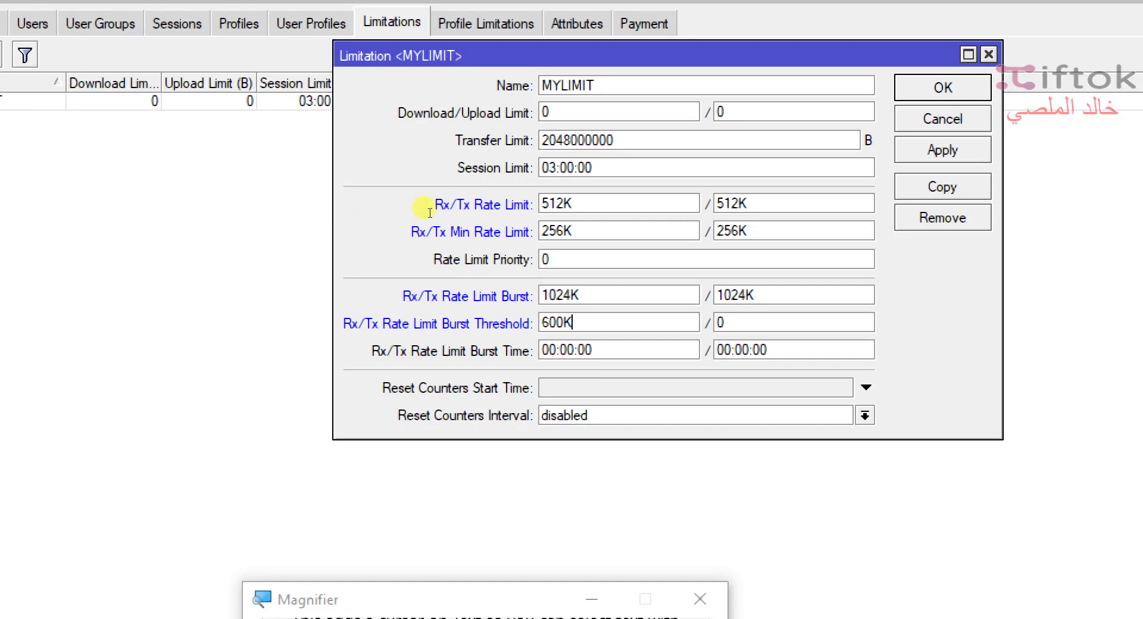
pyautogui.write('600K')
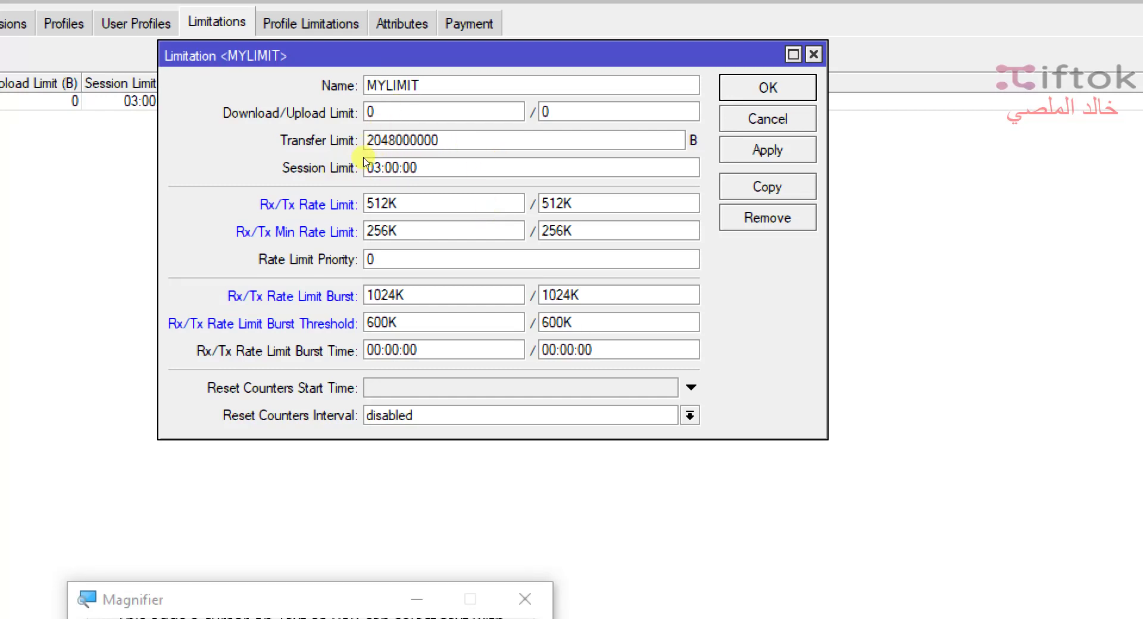
# Step: Set both the Rx and Tx rate limit burst times of MYLIMIT to 00:02:00 and apply the changes
pyautogui.press('Tab')
pyautogui.write('0')
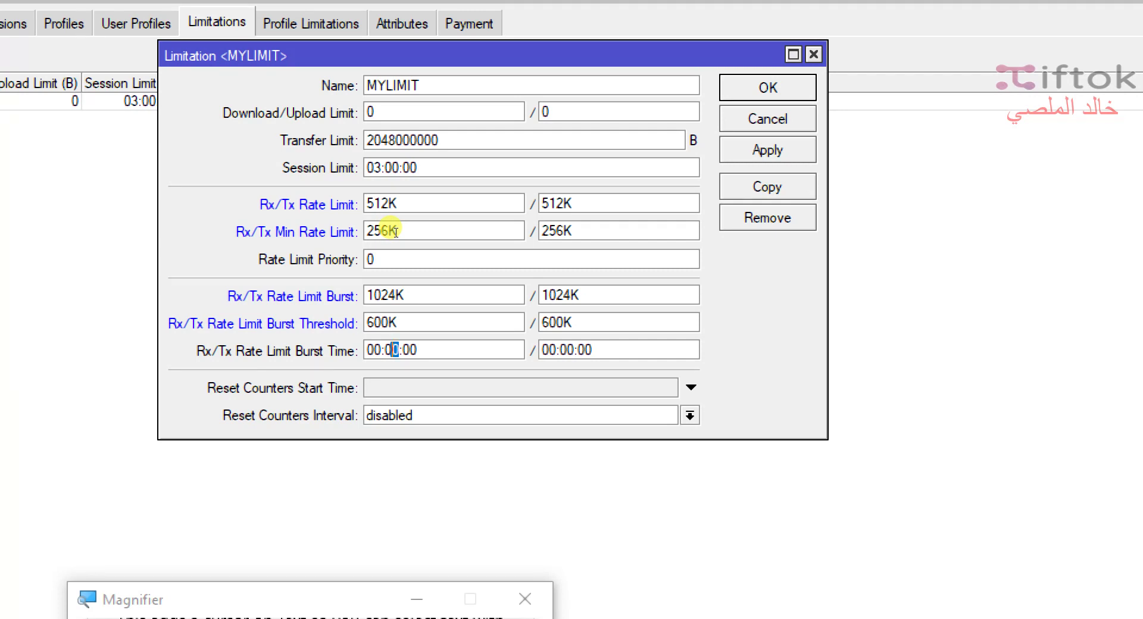
pyautogui.write('2')
pyautogui.press('Tab')
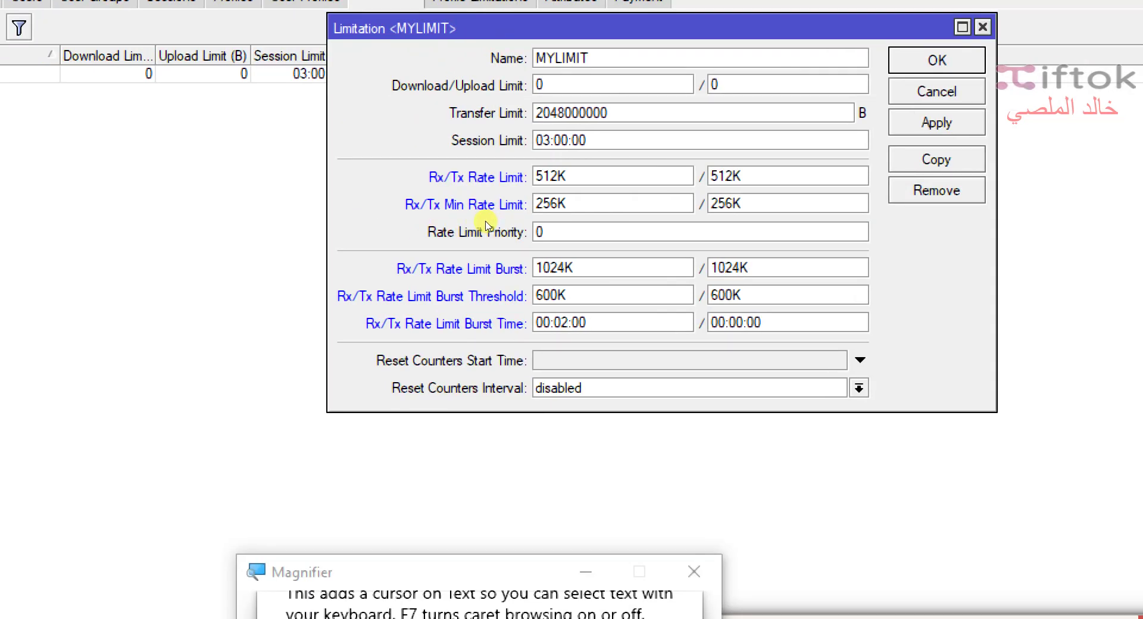
pyautogui.hotkey('shift', 'Right')
pyautogui.write('2')
pyautogui.press('Return')
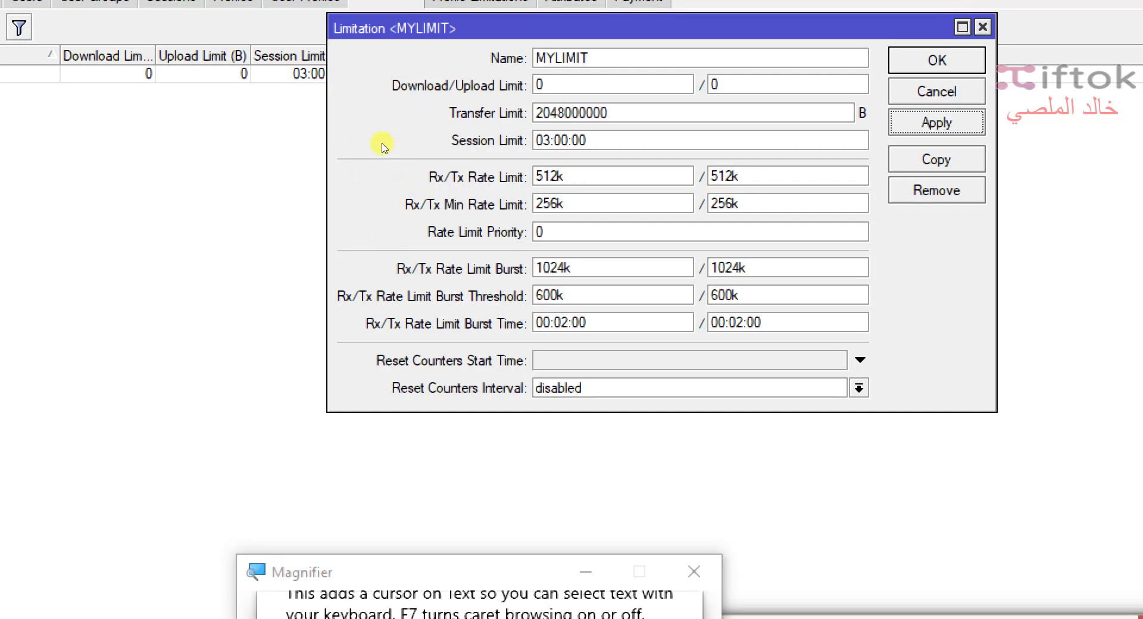
# Step: Review the rate limit, minimum rate, priority, burst and burst threshold fields of MYLIMIT
pyautogui.press('Tab')
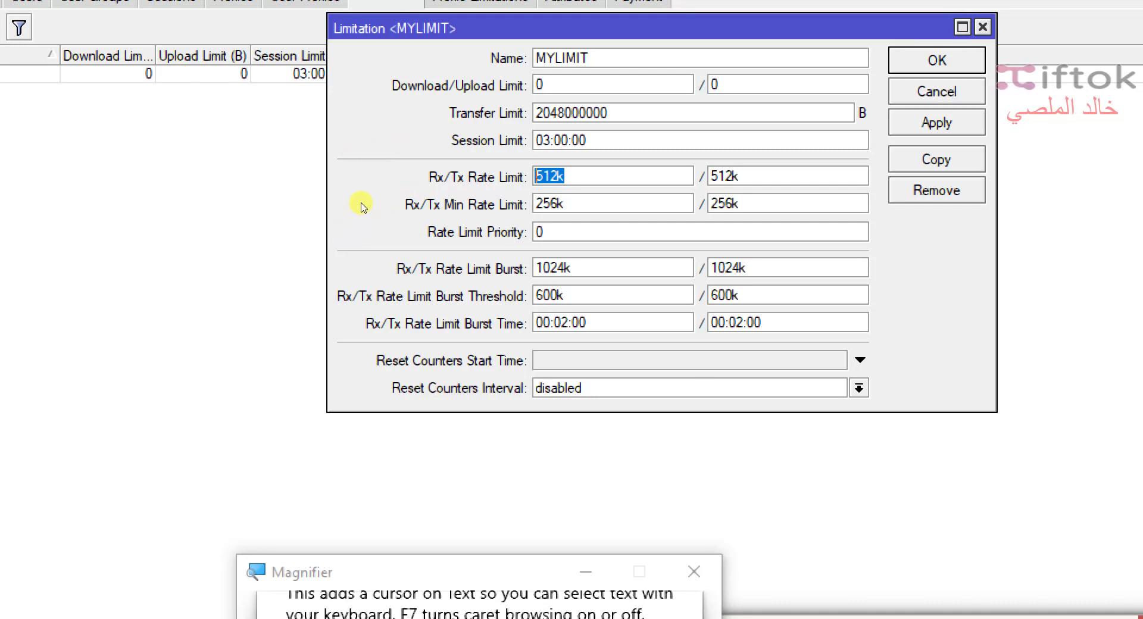
pyautogui.press('Tab')
pyautogui.press('Tab')
pyautogui.press('Tab')
pyautogui.press('Tab')
pyautogui.press('Tab')
pyautogui.press('Tab')
pyautogui.press('Tab')
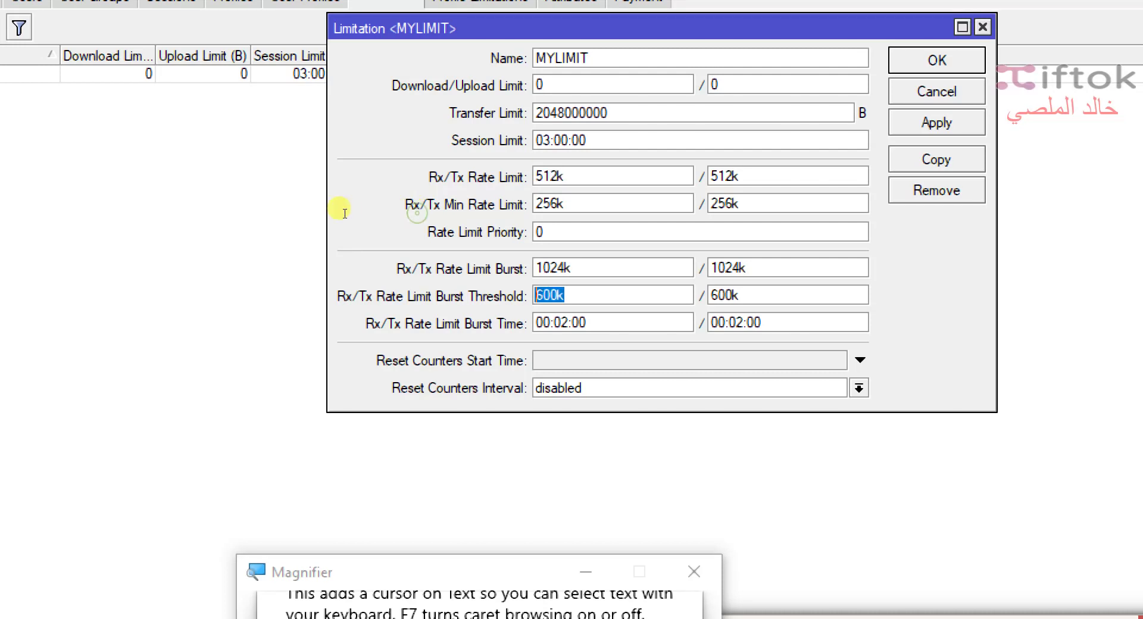
pyautogui.hotkey('shift', 'Tab')
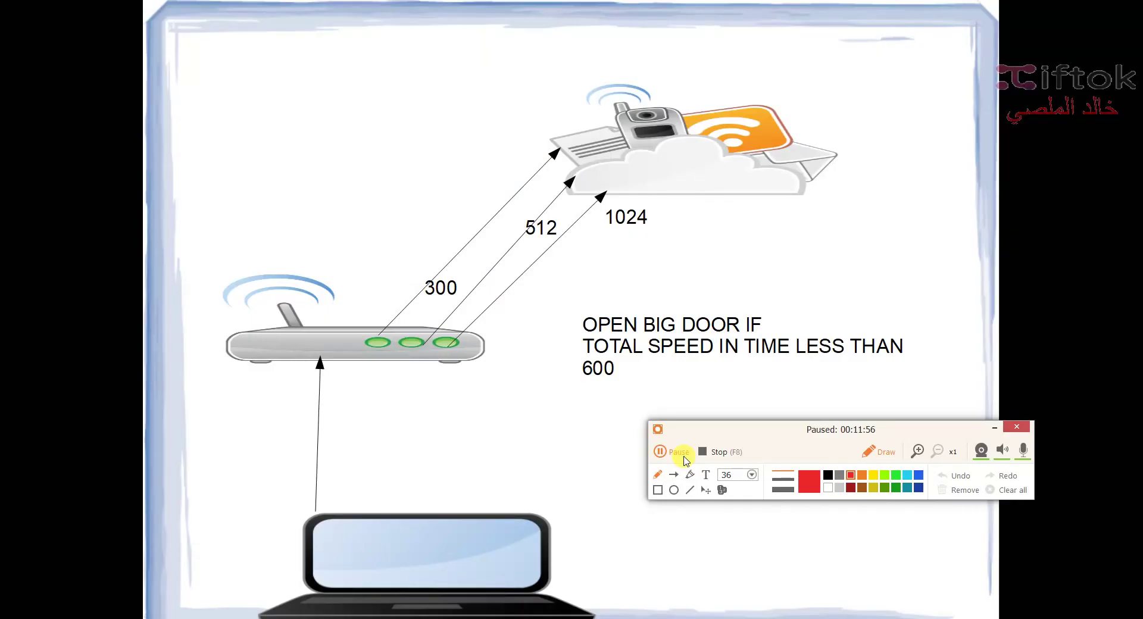
pyautogui.click(667, 452)
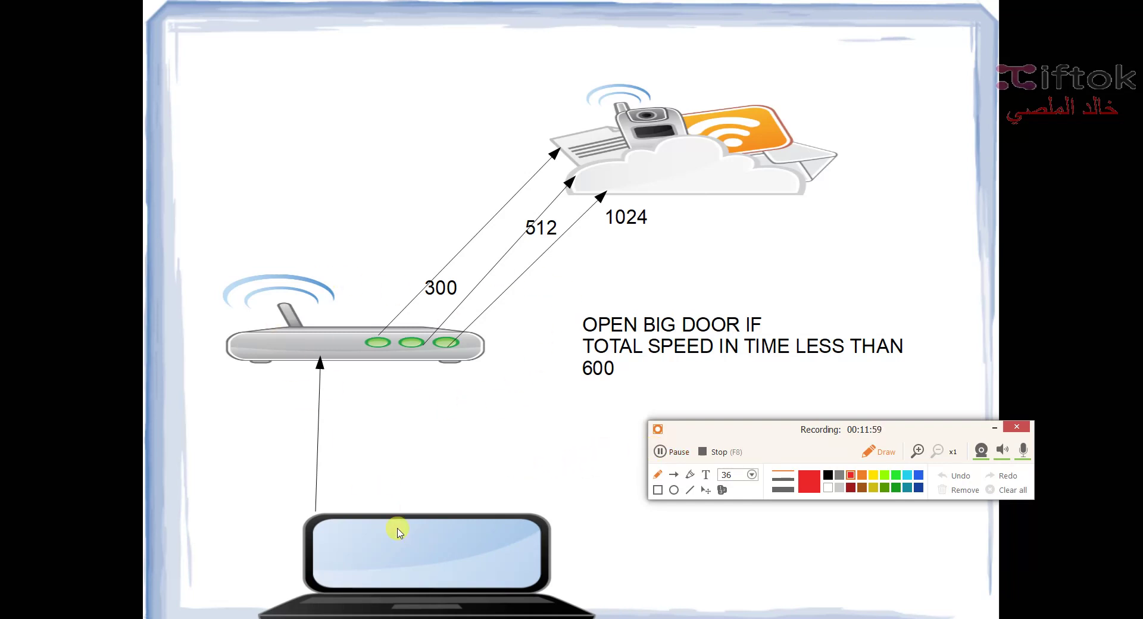
pyautogui.moveTo(336, 530)
pyautogui.mouseDown()
pyautogui.moveTo(346, 534)
pyautogui.moveTo(300, 534)
pyautogui.mouseUp()
pyautogui.moveTo(278, 352); pyautogui.dragTo(289, 352)
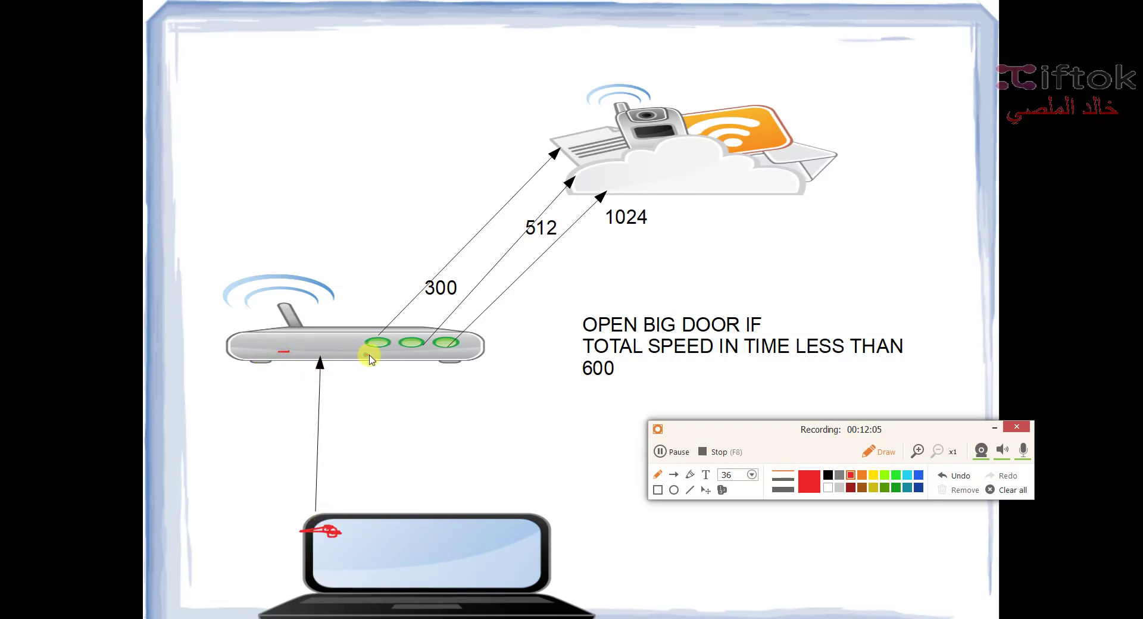
pyautogui.moveTo(364, 355); pyautogui.dragTo(468, 353)
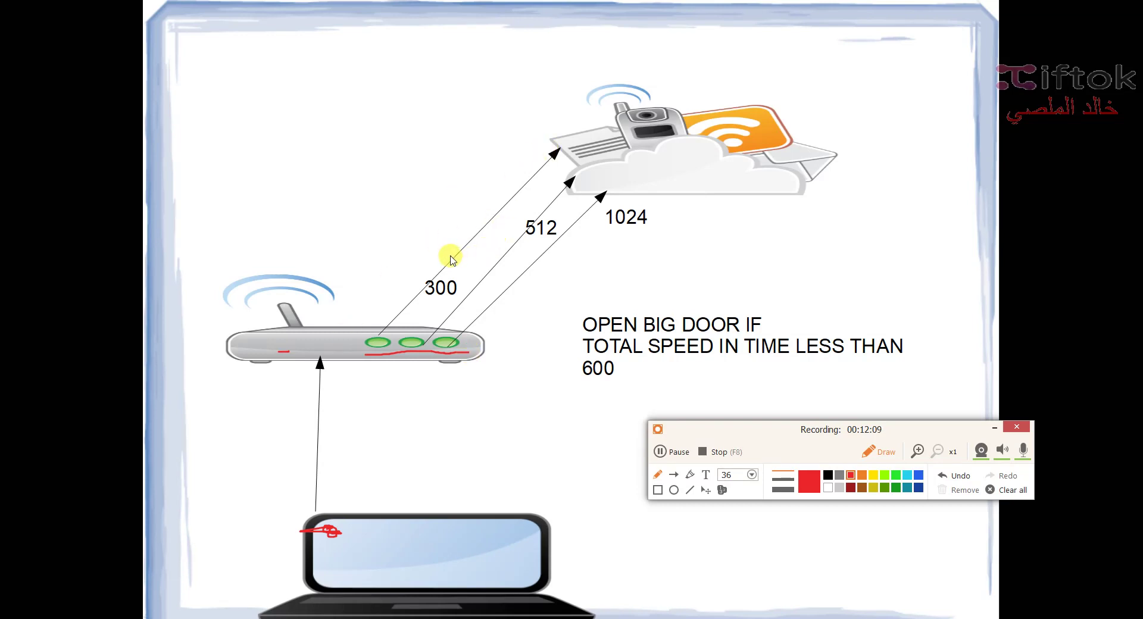
pyautogui.moveTo(441, 248); pyautogui.dragTo(450, 256)
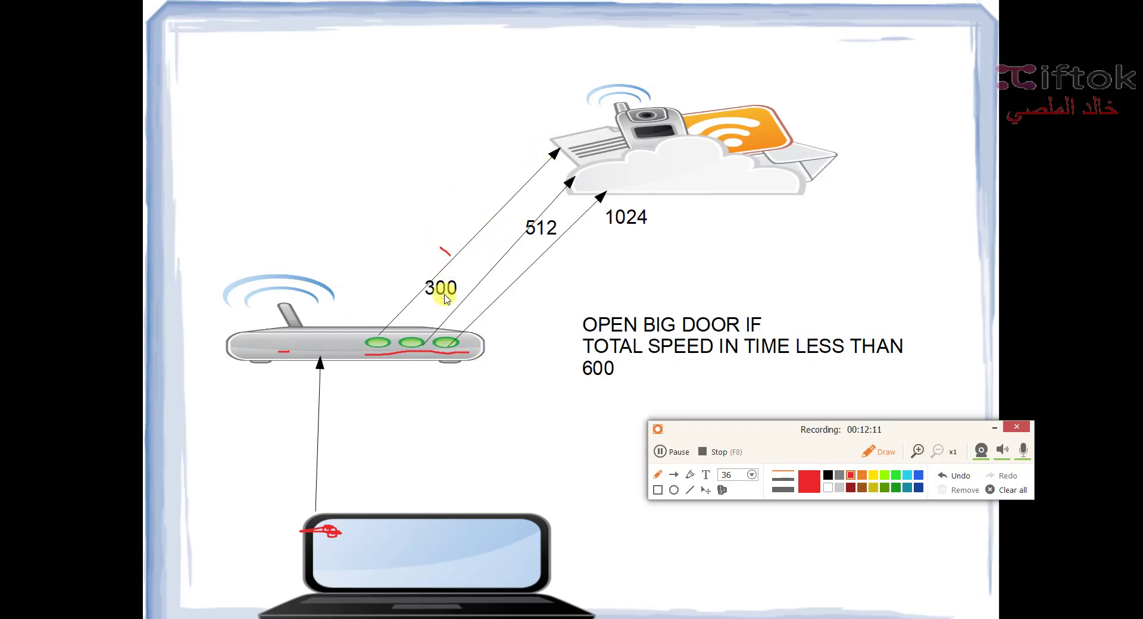
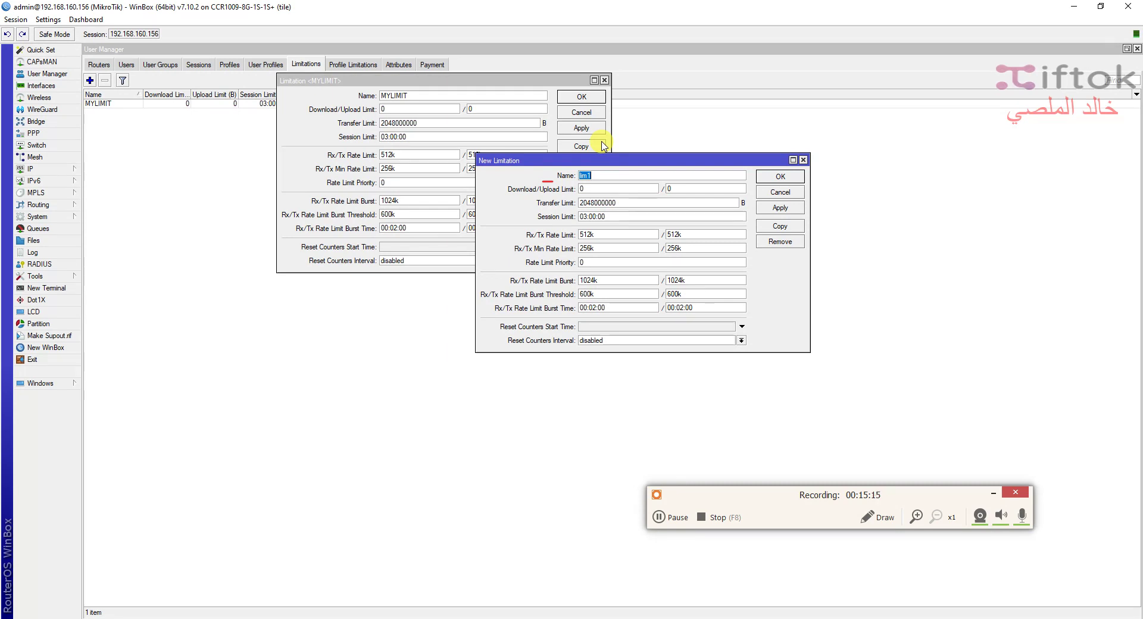
# Step: Name the copied limitation FREE, apply it, and arrange its window side by side with the MYLIMIT window
pyautogui.write('FREE')
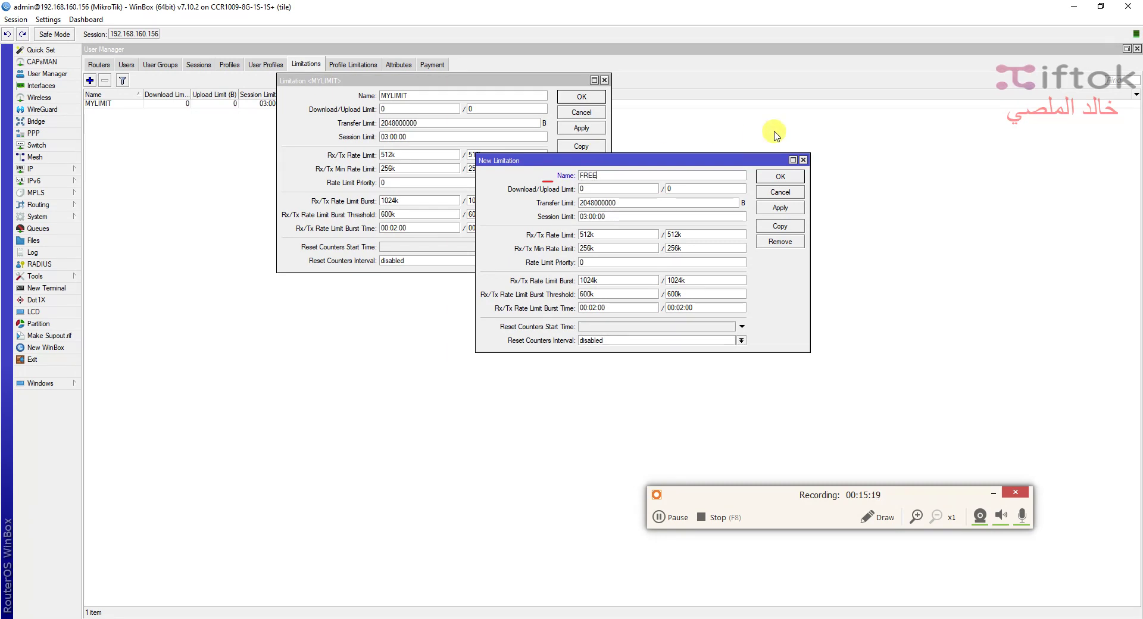
pyautogui.click(772, 209)
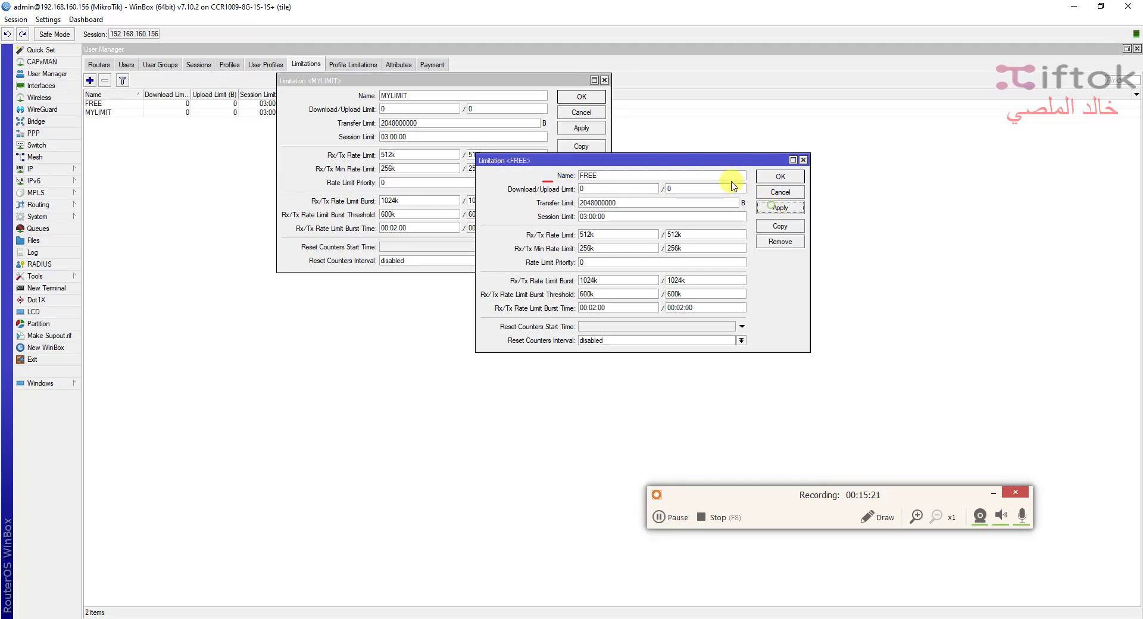
pyautogui.moveTo(715, 157); pyautogui.dragTo(936, 170)
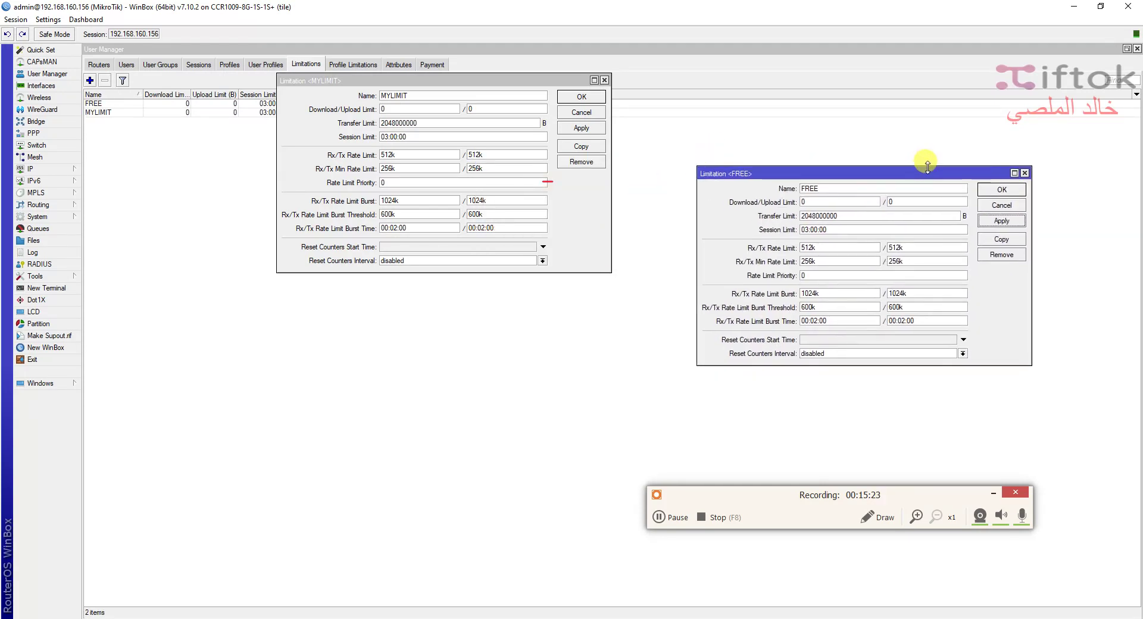
pyautogui.moveTo(542, 80); pyautogui.dragTo(451, 184)
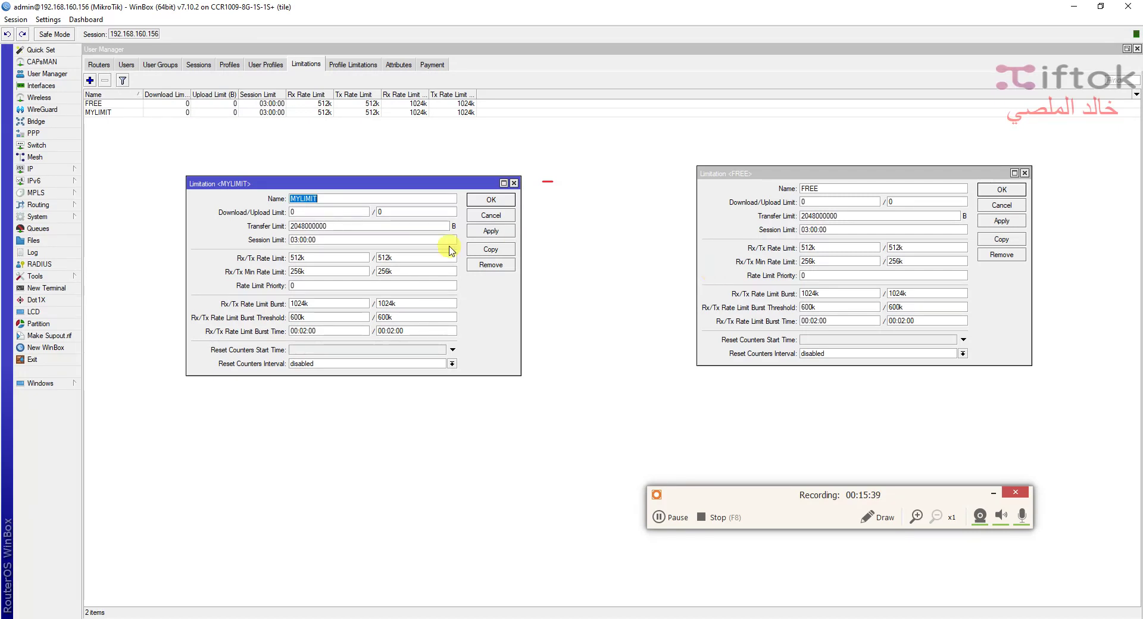
# Step: Set the rate limit priority to 1 for MYLIMIT and 8 for FREE, and apply both limitations
pyautogui.doubleClick(328, 285)
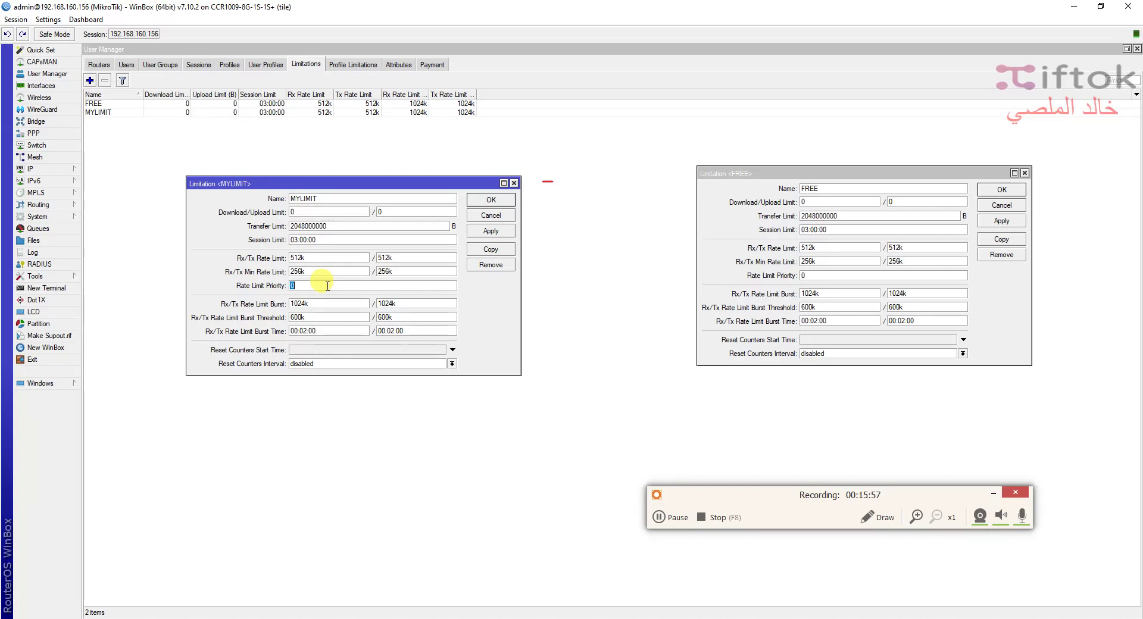
pyautogui.write('1')
pyautogui.doubleClick(845, 275)
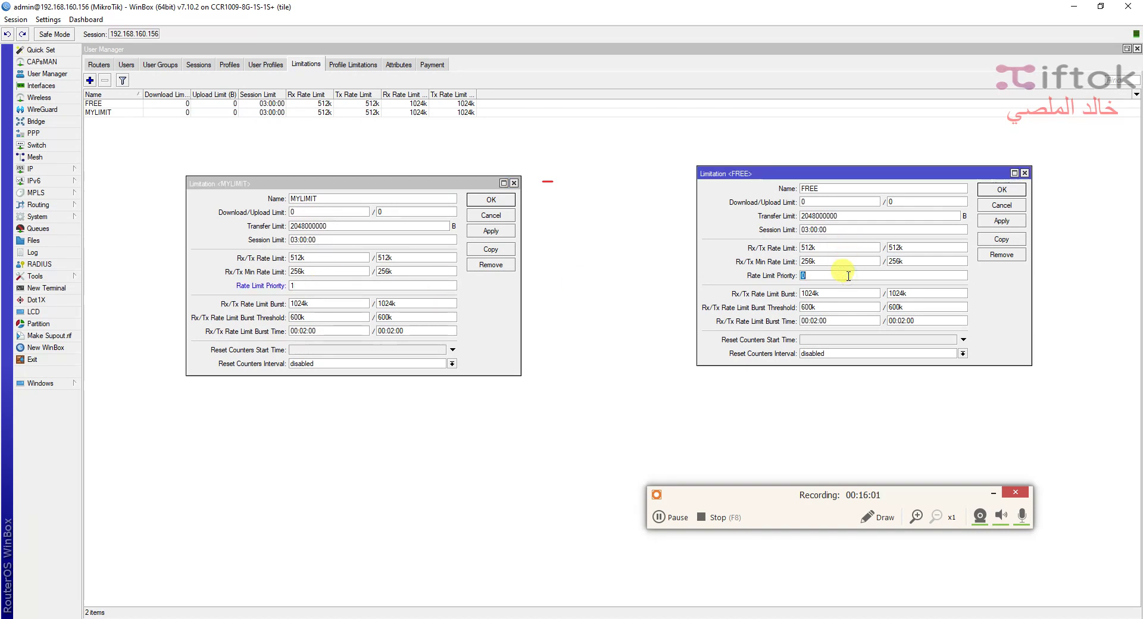
pyautogui.write('8')
pyautogui.click(997, 220)
pyautogui.click(479, 233)
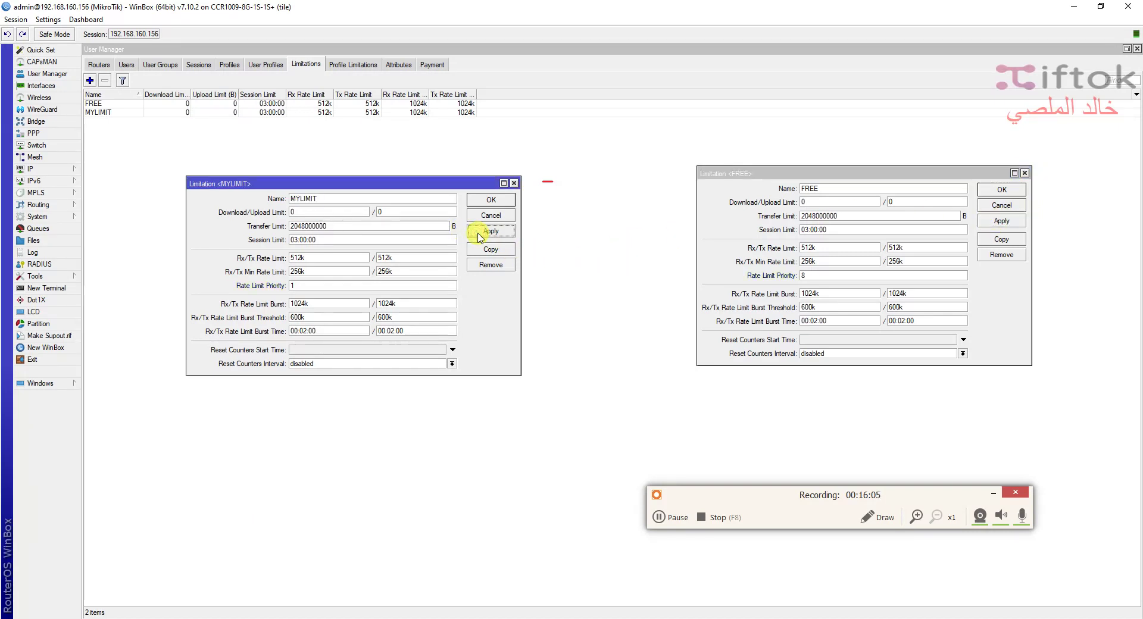
pyautogui.click(876, 516)
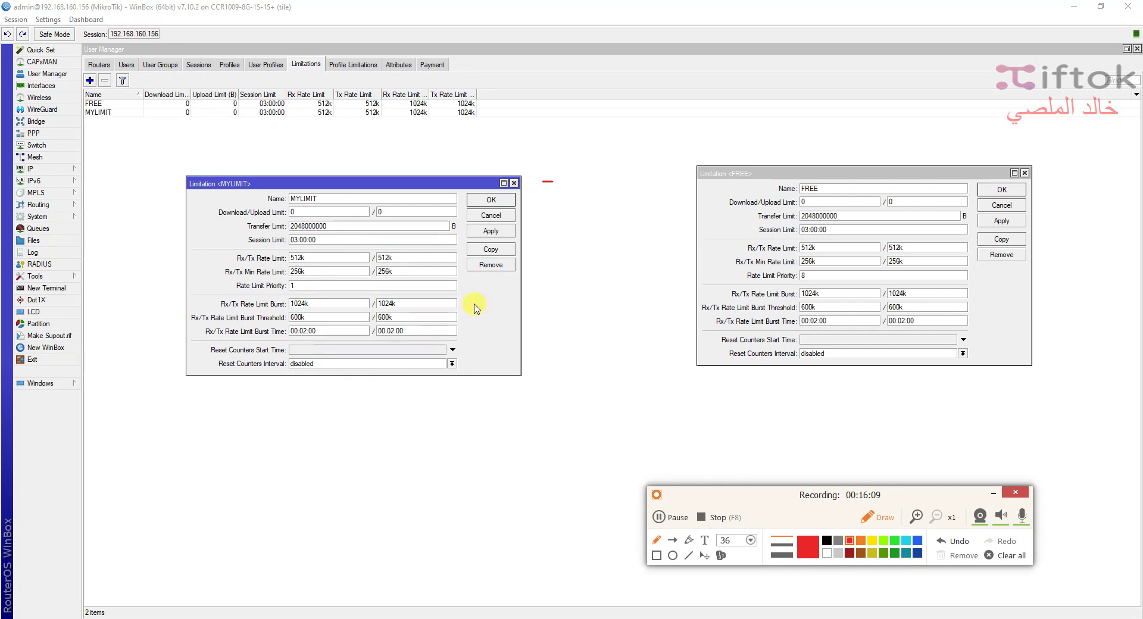
pyautogui.moveTo(499, 287)
pyautogui.mouseDown()
pyautogui.moveTo(482, 291)
pyautogui.moveTo(488, 328)
pyautogui.moveTo(523, 290)
pyautogui.moveTo(495, 293)
pyautogui.mouseUp()
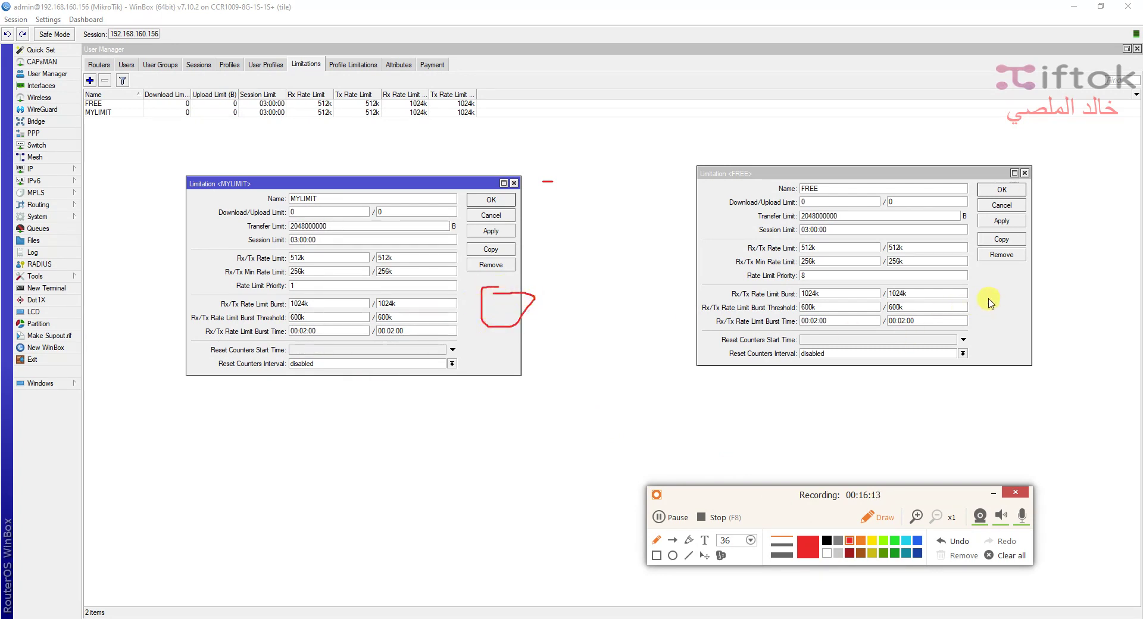
pyautogui.moveTo(990, 302)
pyautogui.mouseDown()
pyautogui.moveTo(976, 331)
pyautogui.moveTo(989, 298)
pyautogui.mouseUp()
pyautogui.moveTo(526, 300); pyautogui.dragTo(561, 255)
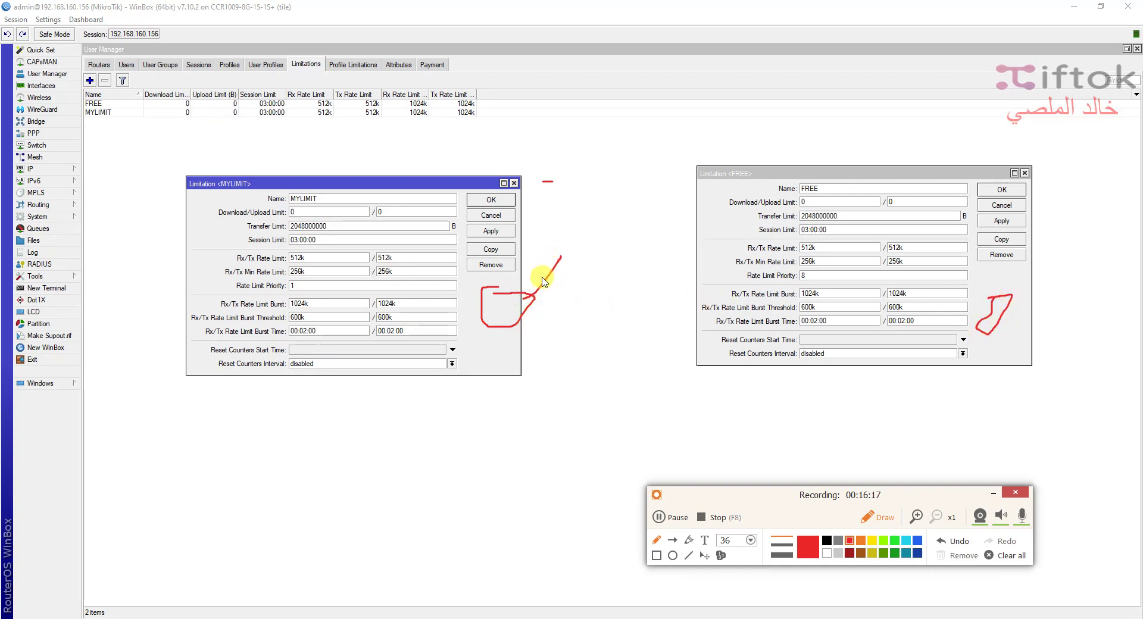
pyautogui.moveTo(523, 287); pyautogui.dragTo(562, 238)
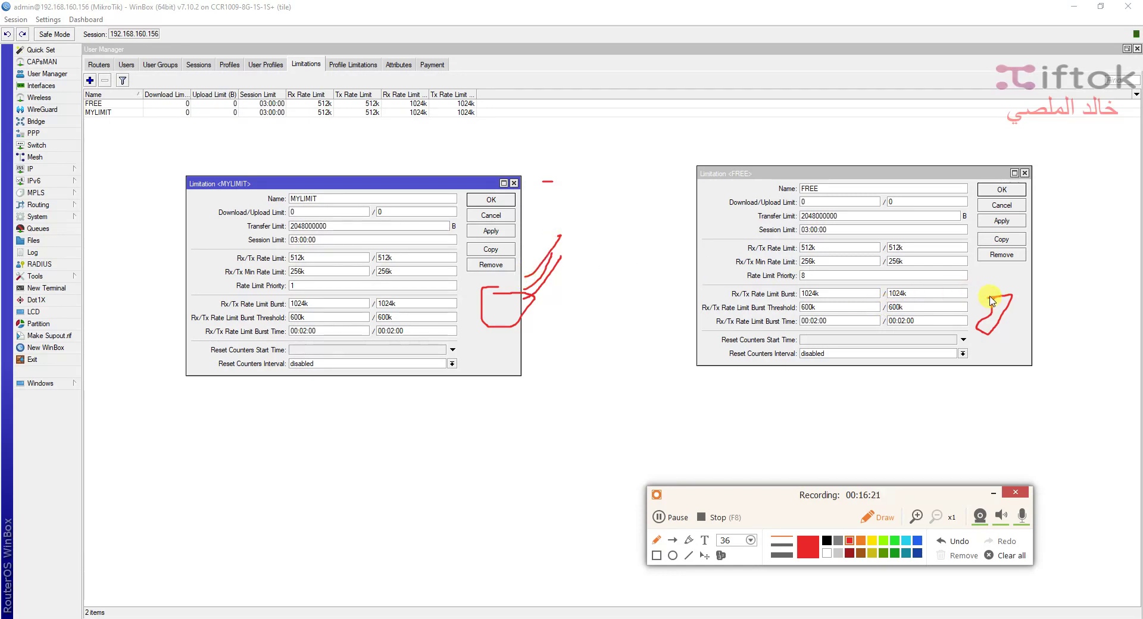
pyautogui.moveTo(991, 301); pyautogui.dragTo(959, 277)
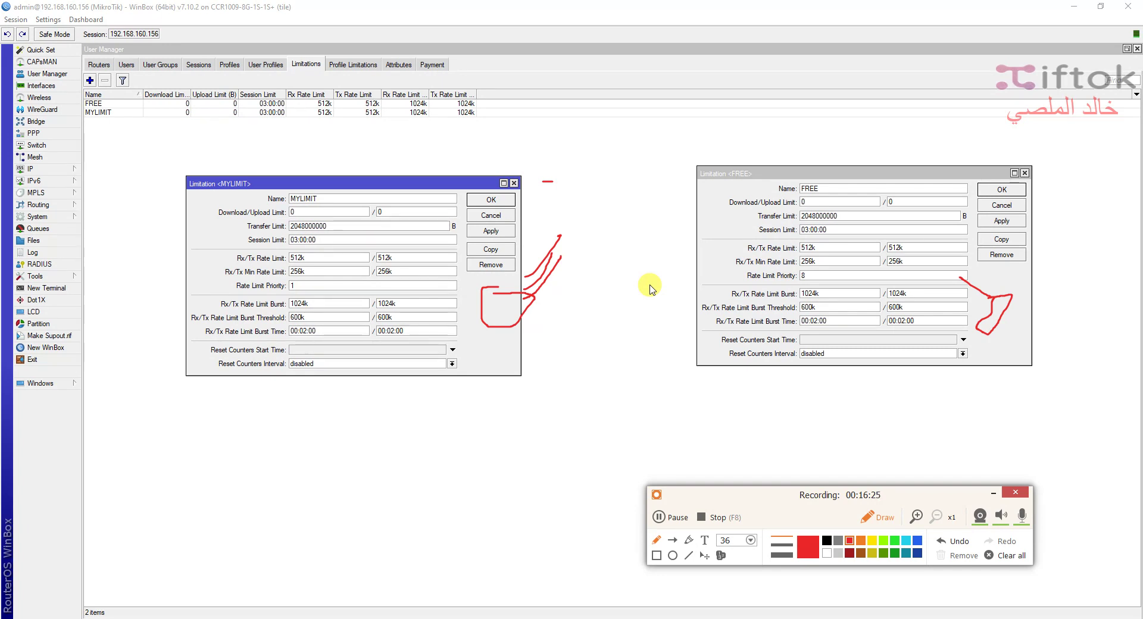
pyautogui.moveTo(501, 286); pyautogui.dragTo(542, 247)
pyautogui.moveTo(507, 310)
pyautogui.mouseDown()
pyautogui.moveTo(568, 225)
pyautogui.moveTo(528, 291)
pyautogui.moveTo(562, 245)
pyautogui.mouseUp()
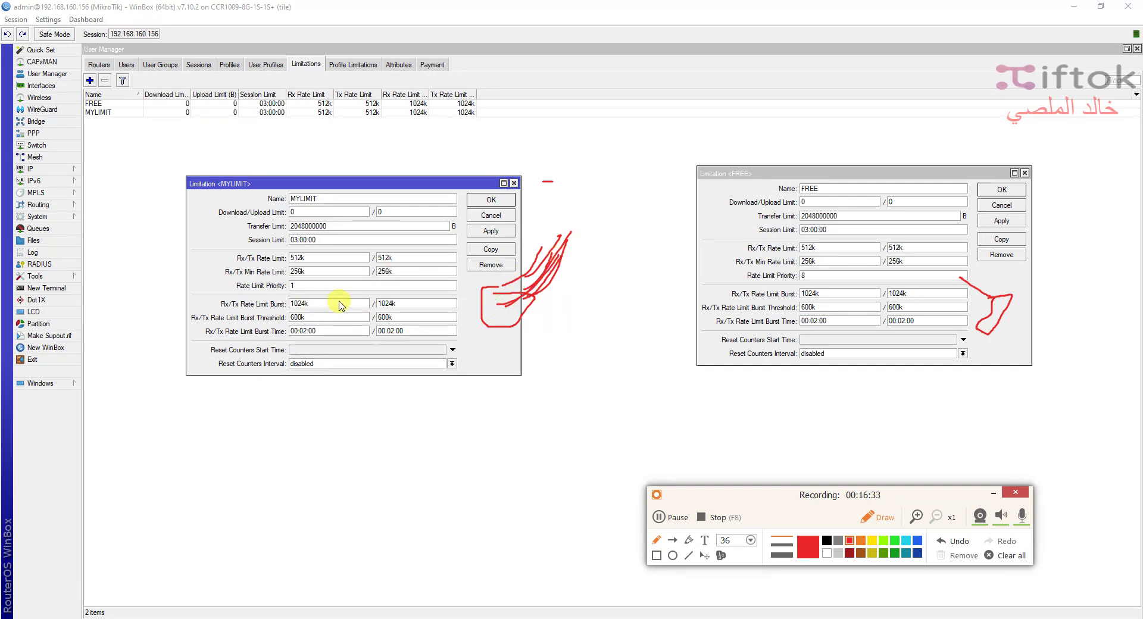
pyautogui.moveTo(274, 290); pyautogui.dragTo(244, 294)
pyautogui.moveTo(745, 283); pyautogui.dragTo(826, 287)
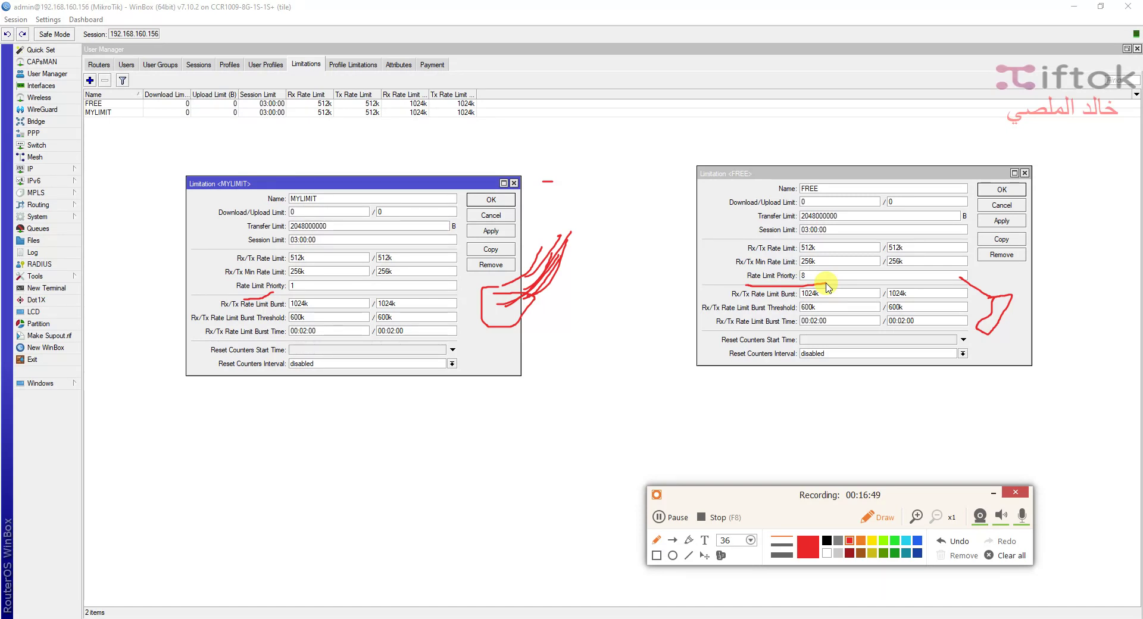
pyautogui.click(1006, 555)
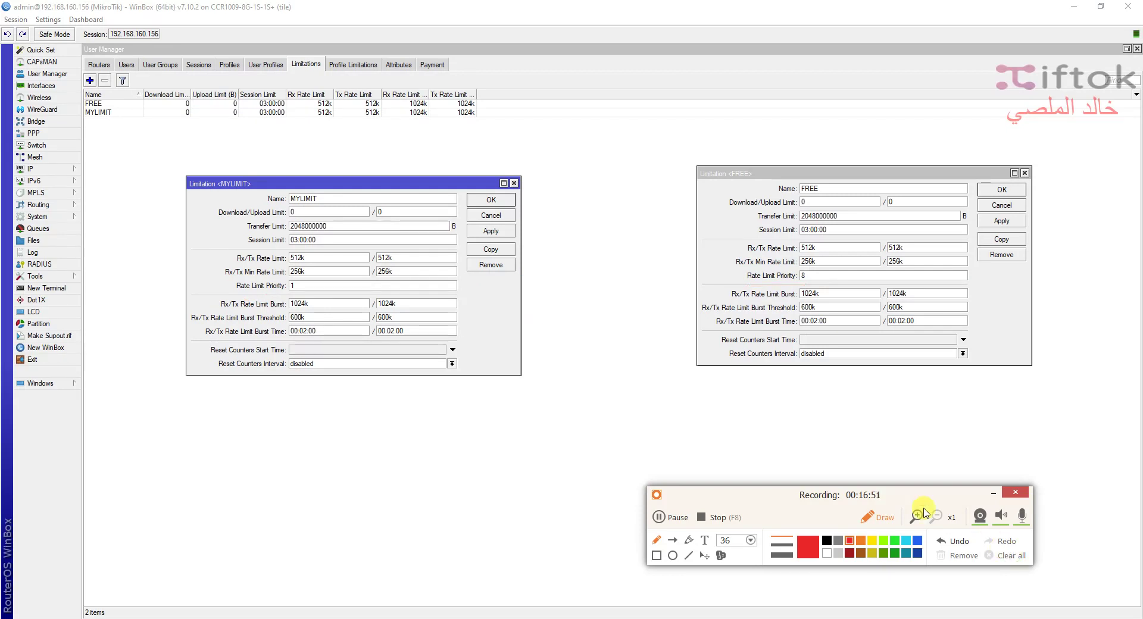
pyautogui.click(872, 518)
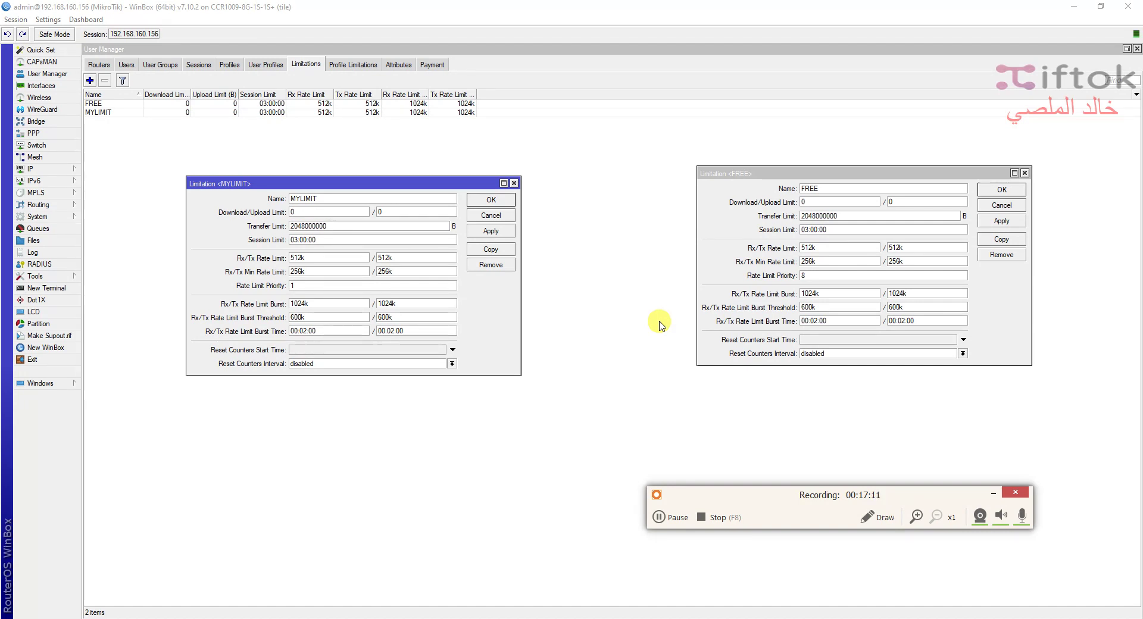
pyautogui.click(807, 342)
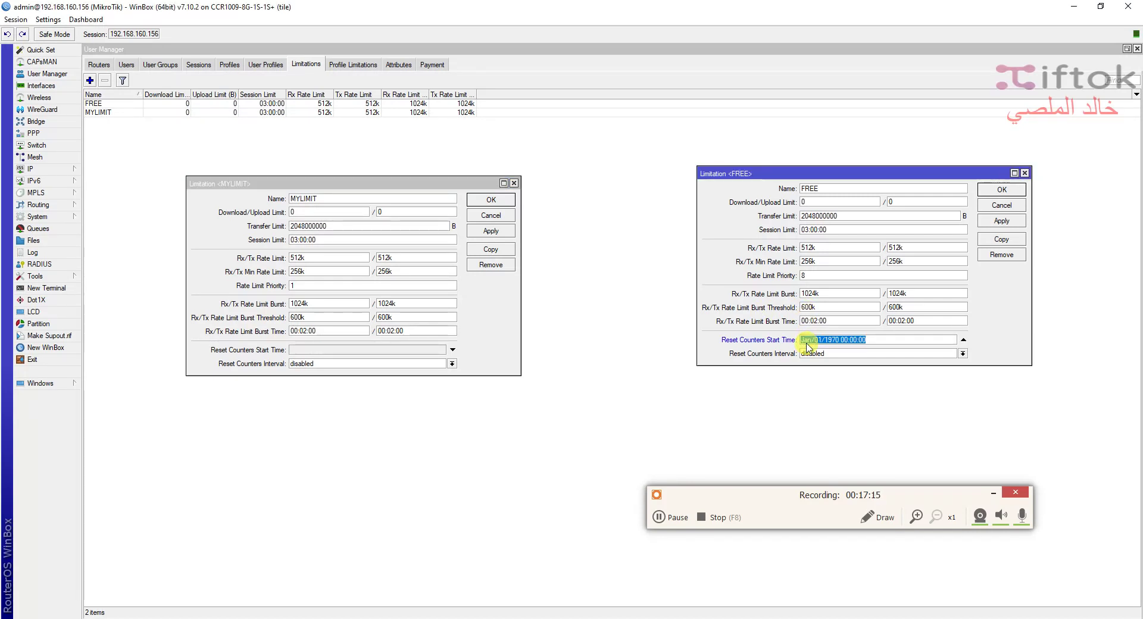
pyautogui.click(965, 340)
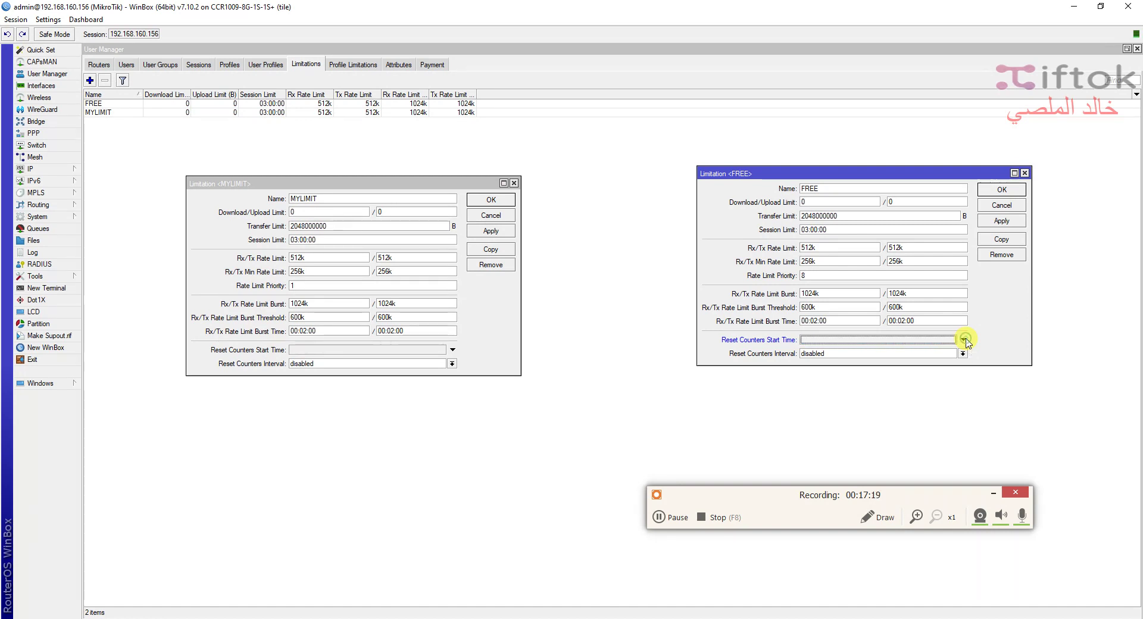
pyautogui.click(963, 340)
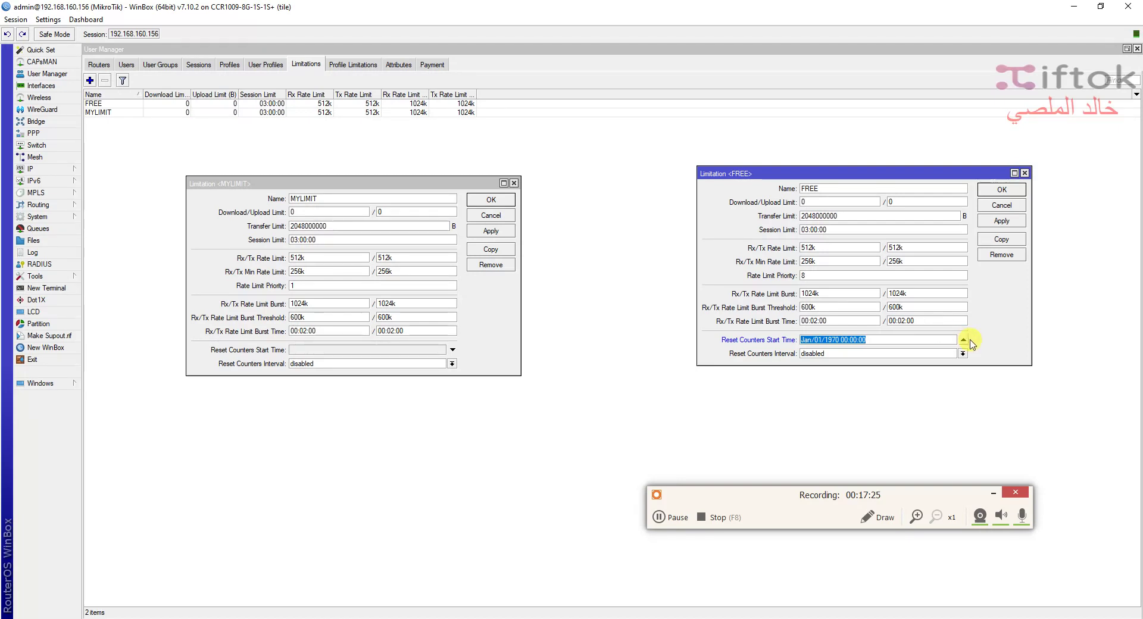
pyautogui.click(964, 339)
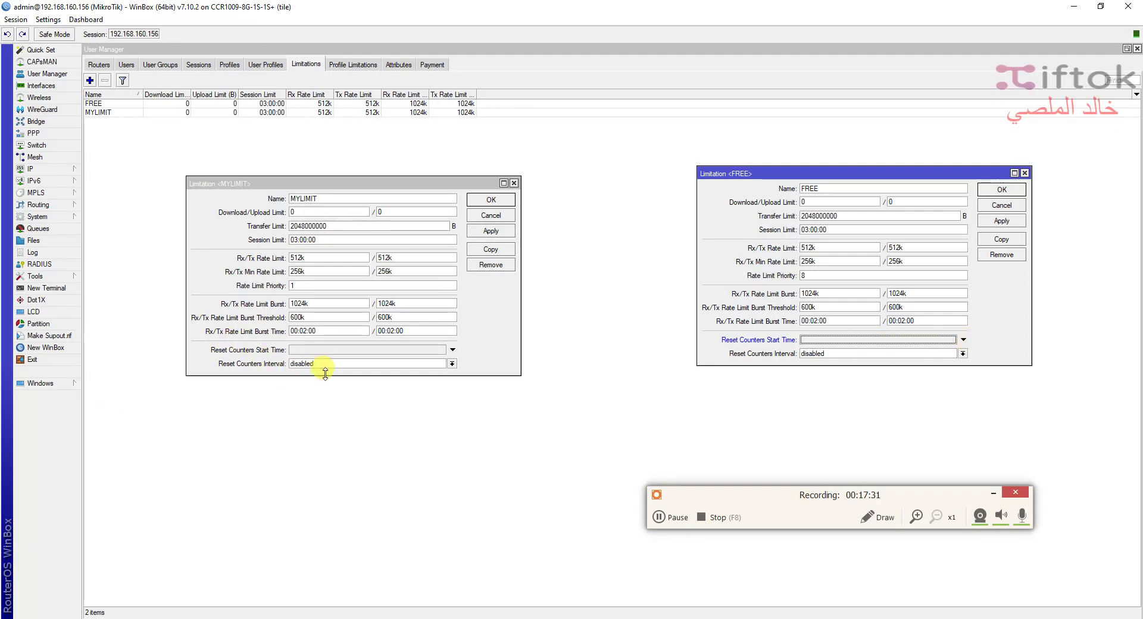
# Step: Set the reset counters interval of the MYLIMIT limitation to hourly and apply the change
pyautogui.click(387, 360)
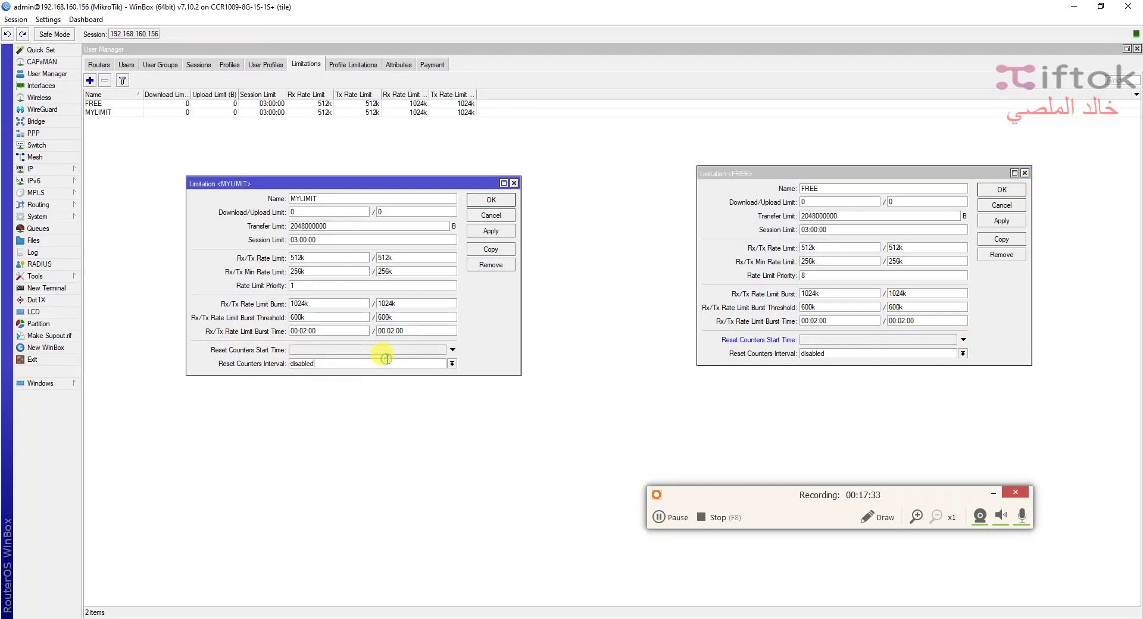
pyautogui.click(452, 363)
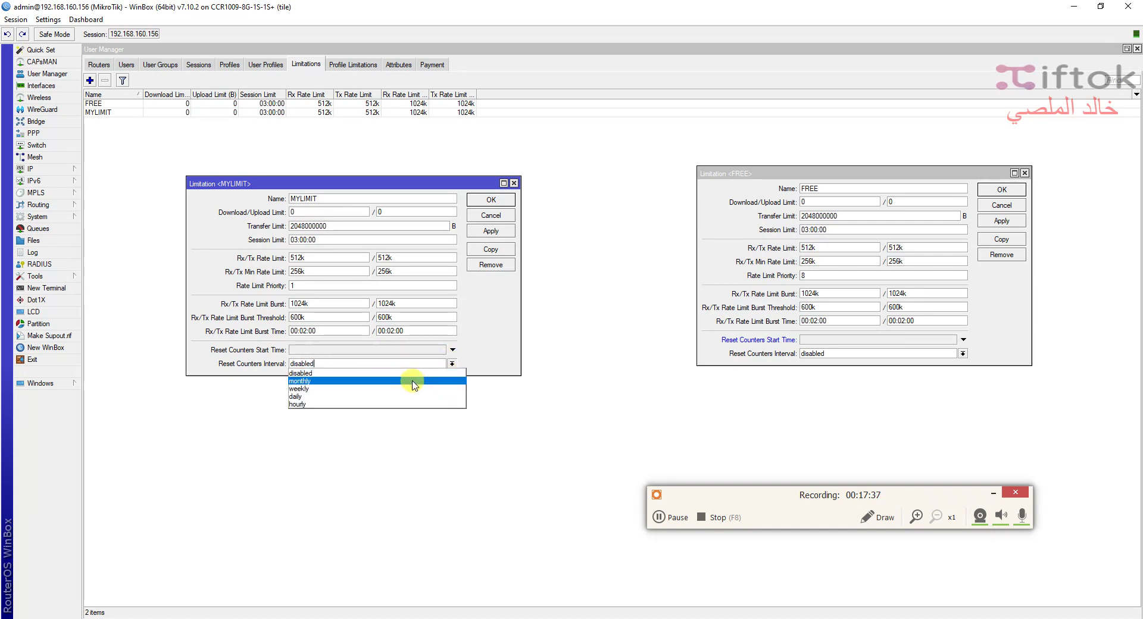
pyautogui.click(381, 404)
pyautogui.click(491, 233)
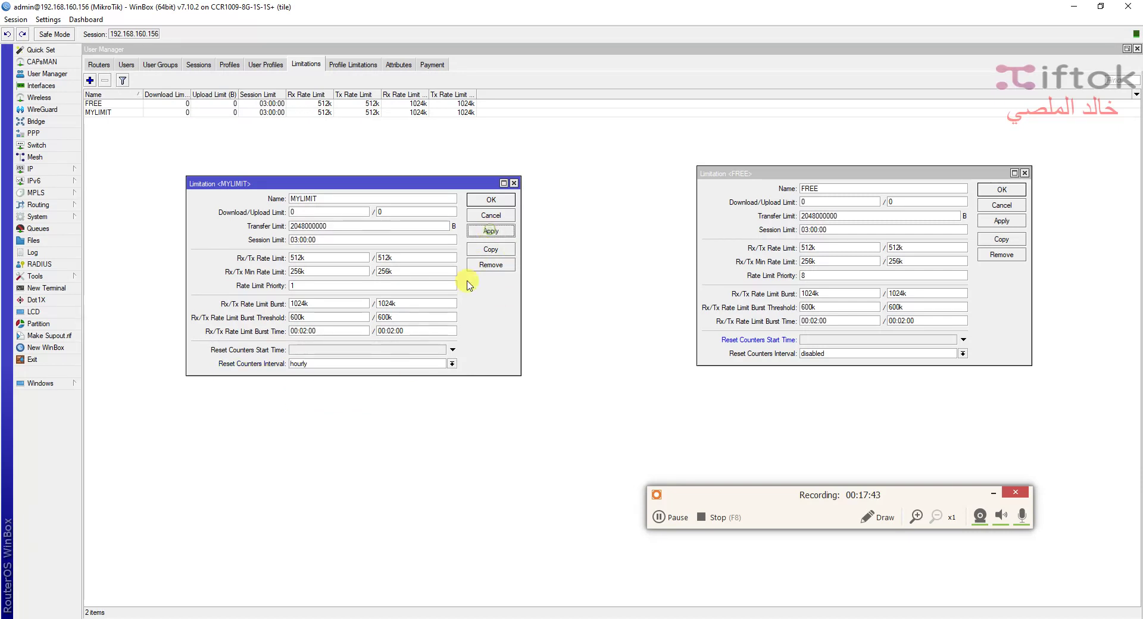
# Step: Change the reset counters interval of the MYLIMIT limitation to monthly and apply it
pyautogui.click(450, 363)
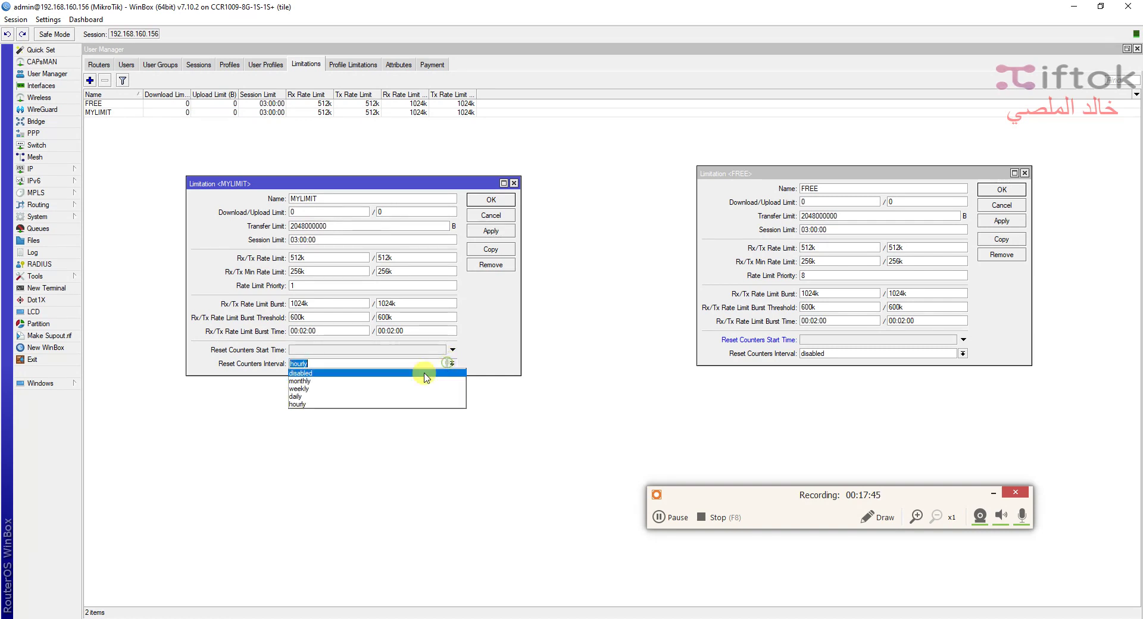
pyautogui.click(409, 381)
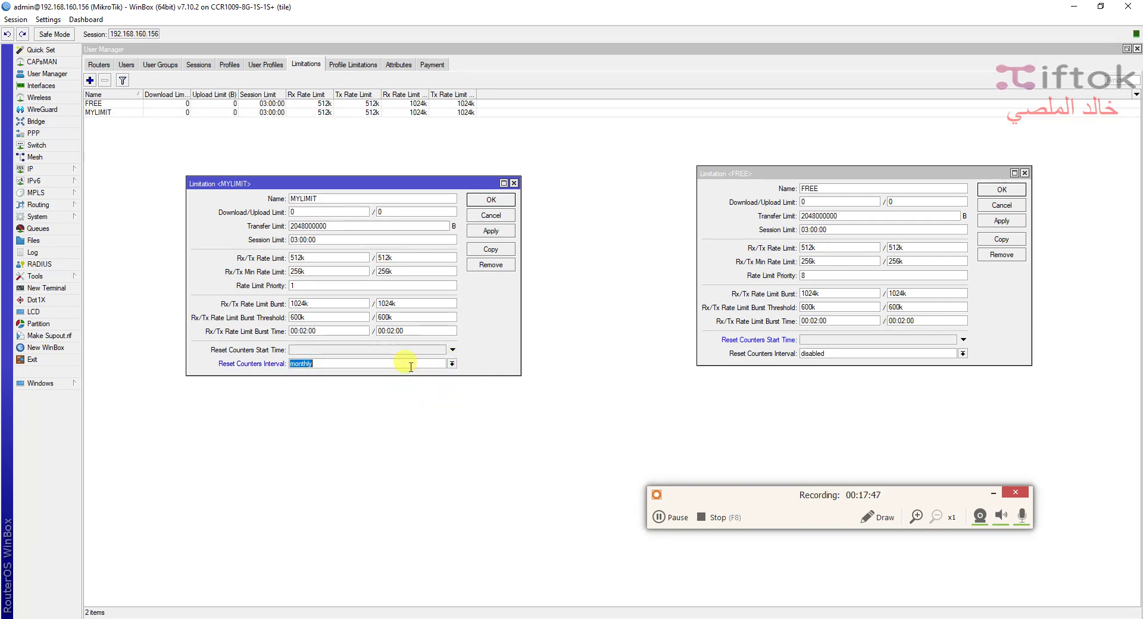
pyautogui.click(490, 232)
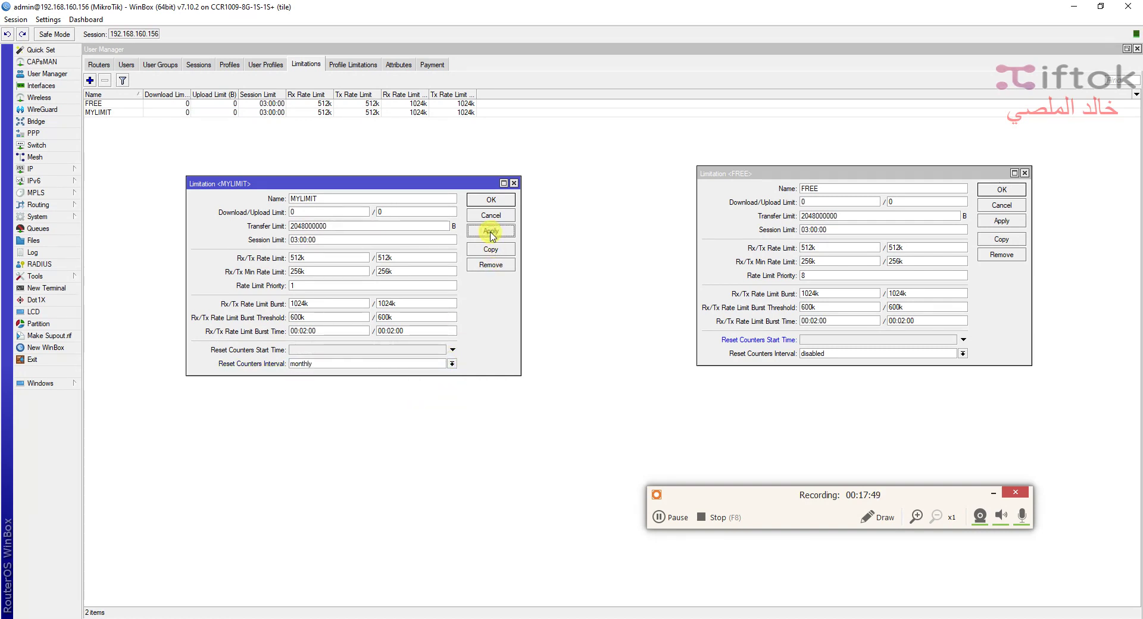